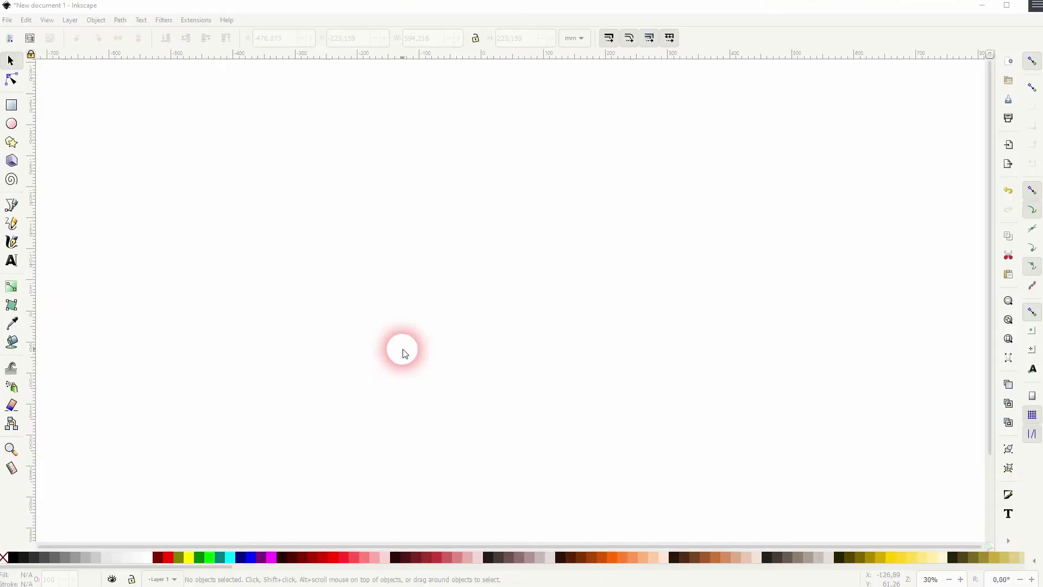
- Draw a wide black rectangle, set corner radius Rx to 10, and round its ends into a pill
{"action": "left_click", "coordinate": [11, 104]}
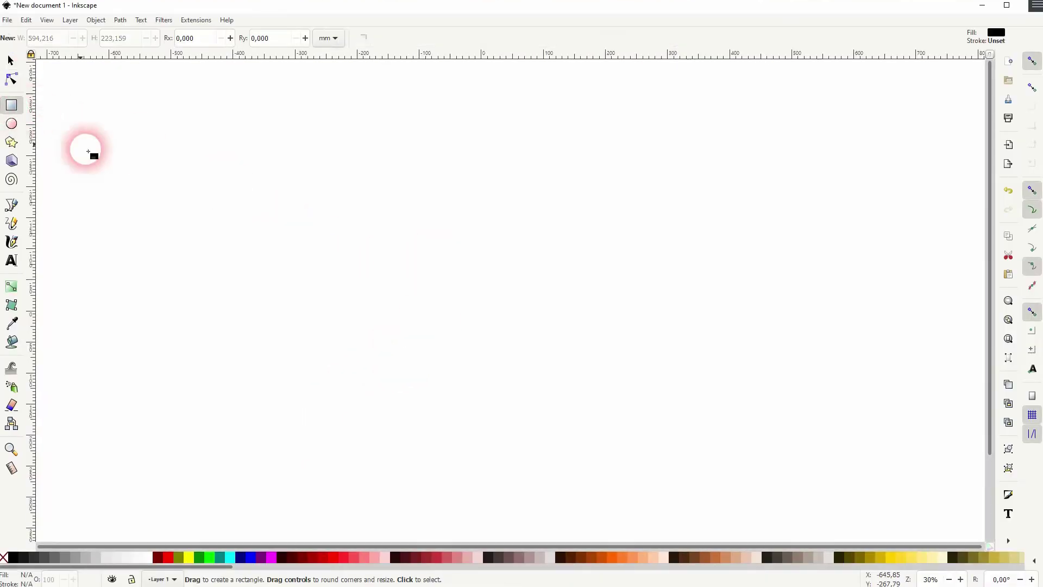
{"action": "left_click_drag", "start_coordinate": [244, 247], "coordinate": [462, 314]}
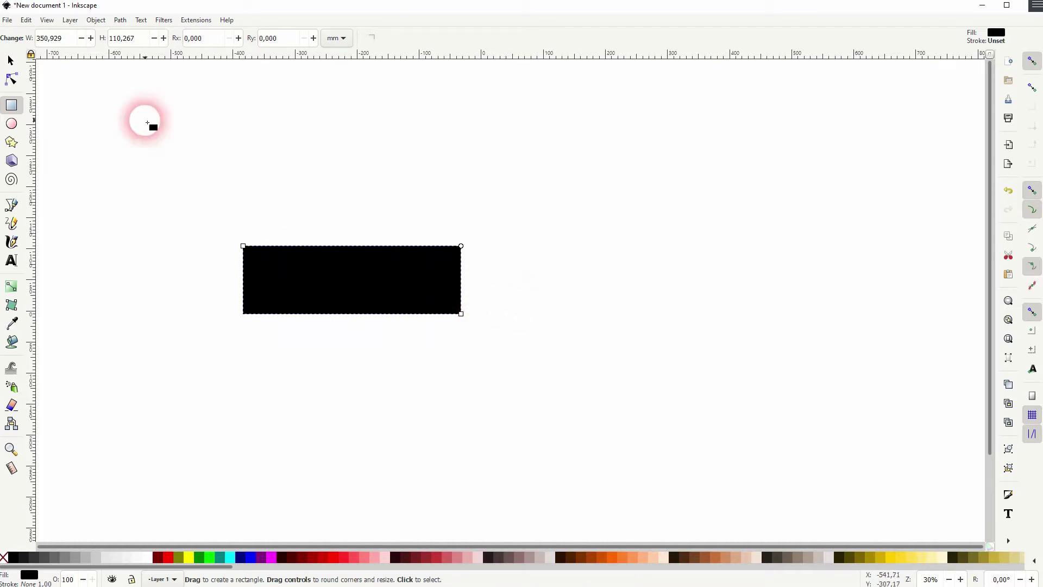
{"action": "double_click", "coordinate": [201, 44]}
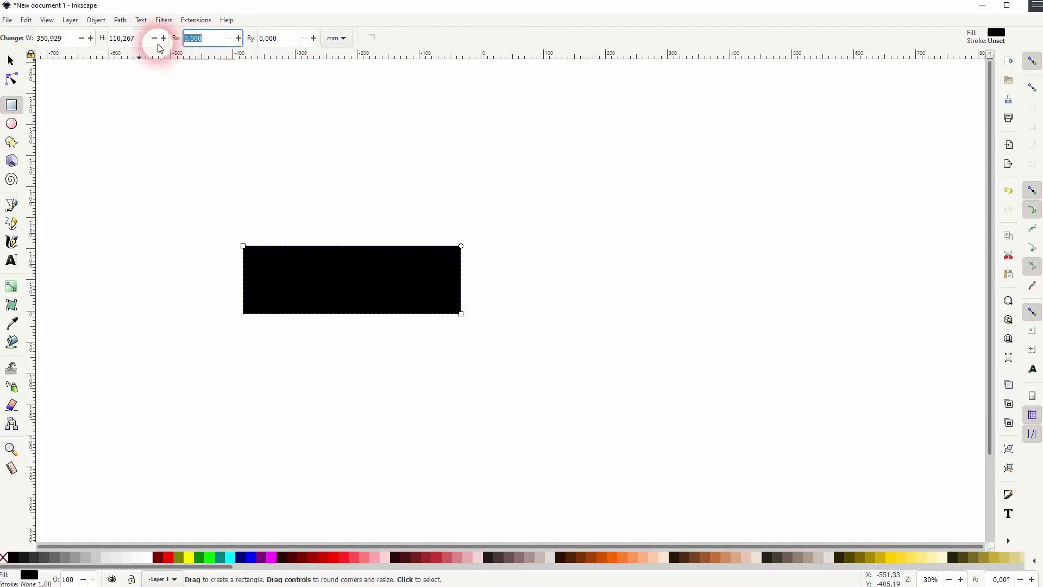
{"action": "type", "text": "10"}
{"action": "key", "text": "Tab"}
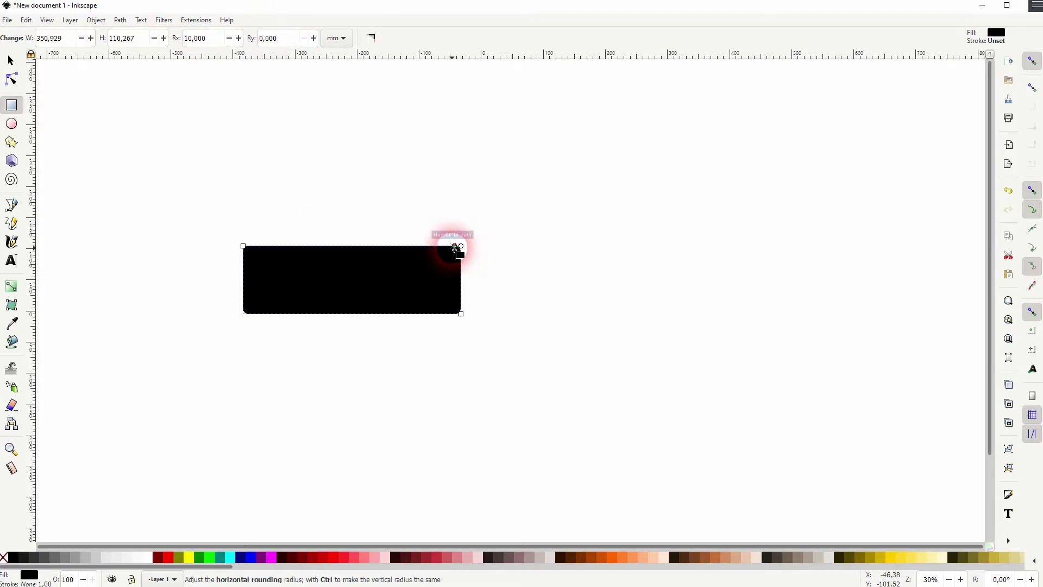
{"action": "left_click_drag", "start_coordinate": [456, 249], "coordinate": [440, 252]}
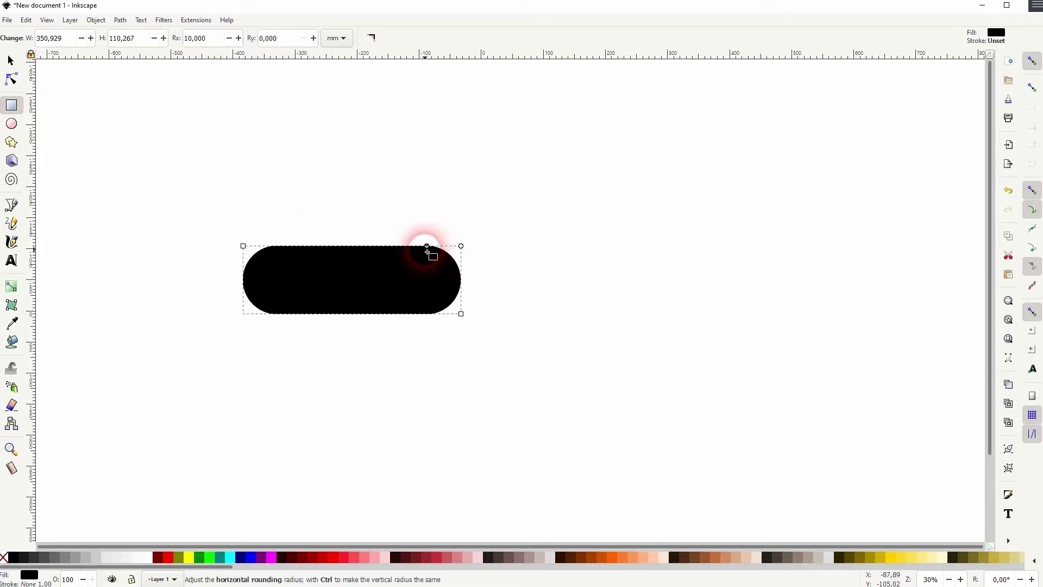
{"action": "triple_click", "coordinate": [193, 38]}
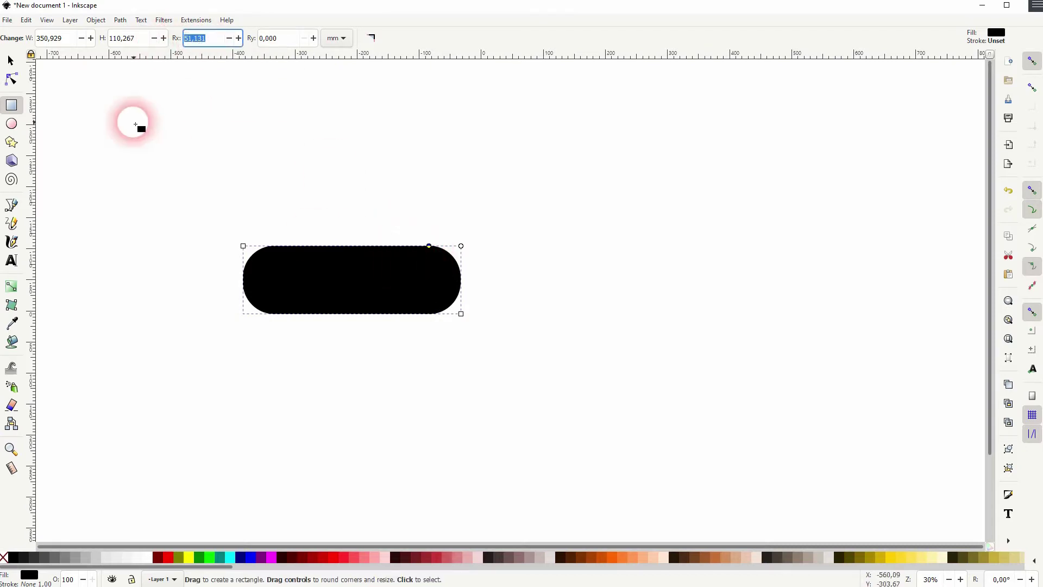
{"action": "left_click", "coordinate": [10, 61]}
- Move the pill lower, draw a black circle above it, and turn off snapping
{"action": "left_click_drag", "start_coordinate": [330, 295], "coordinate": [335, 415]}
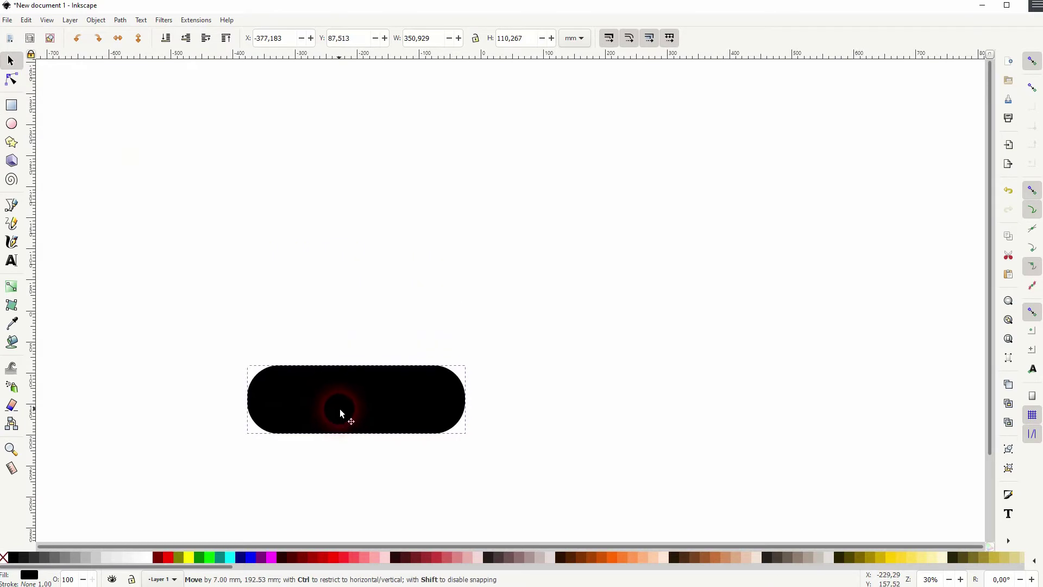
{"action": "key", "text": "Escape"}
{"action": "left_click", "coordinate": [11, 124]}
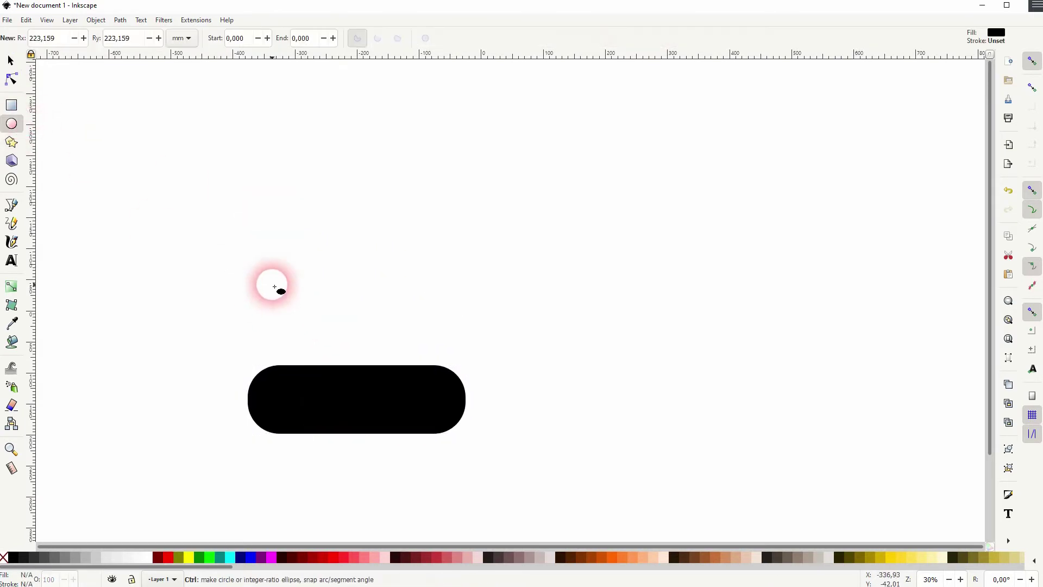
{"action": "left_click_drag", "start_coordinate": [275, 284], "coordinate": [372, 396]}
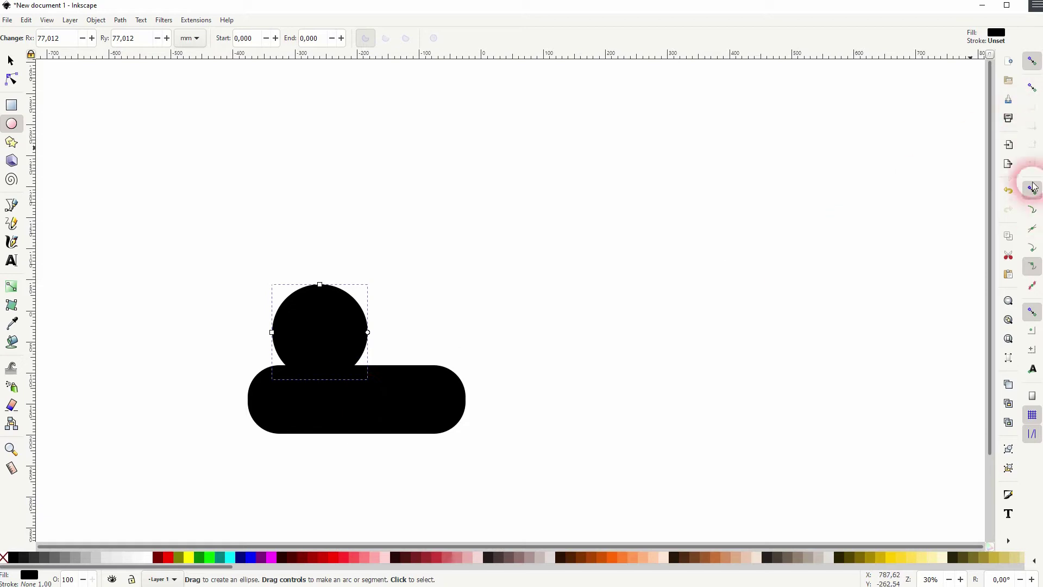
{"action": "left_click", "coordinate": [1031, 60]}
{"action": "left_click", "coordinate": [11, 60]}
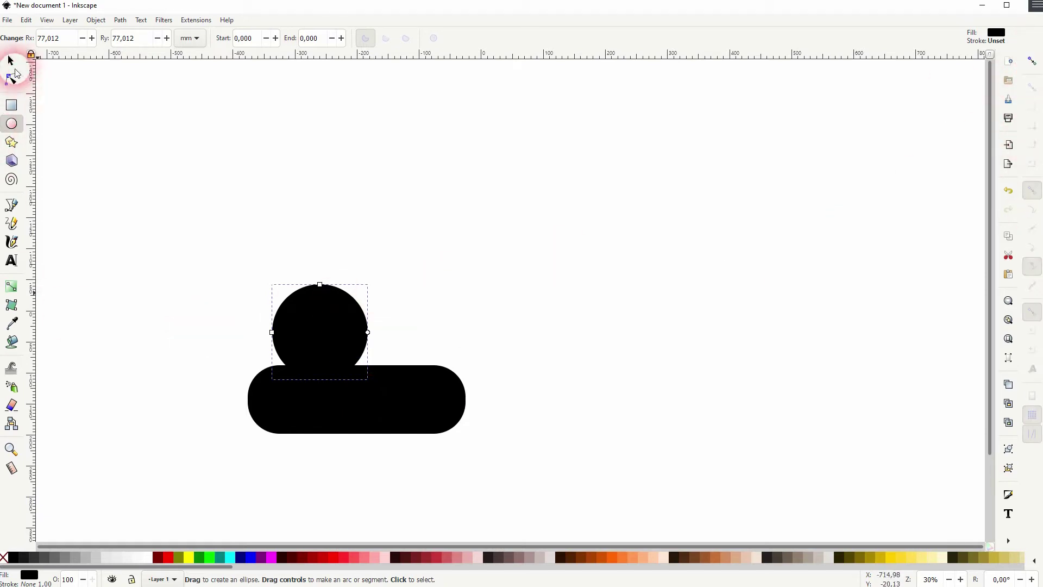
{"action": "left_click_drag", "start_coordinate": [328, 339], "coordinate": [400, 344]}
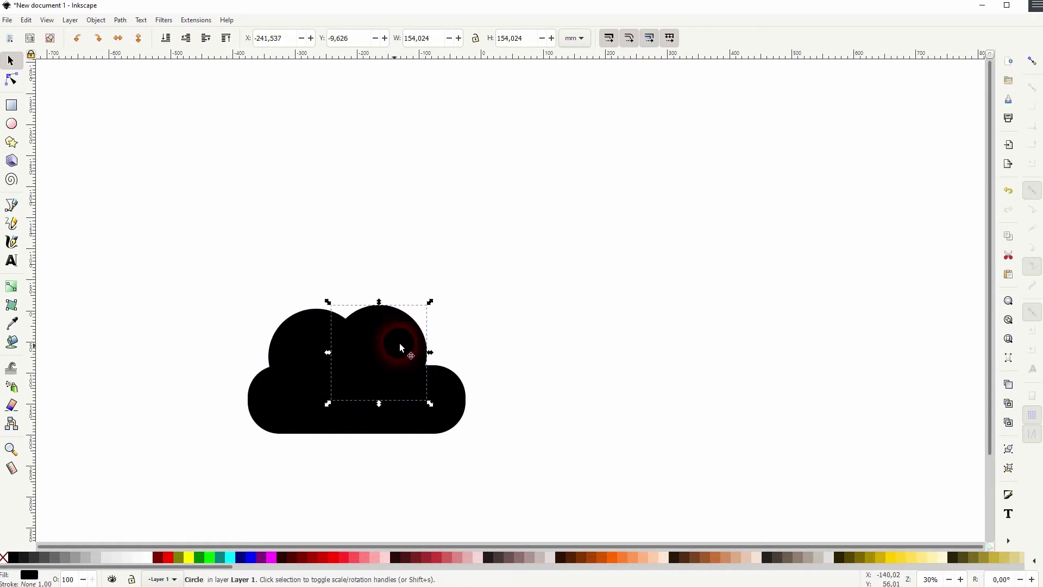
- Size a large right circle and a small left circle (about 131 wide) and seat them on the pill
{"action": "left_click_drag", "start_coordinate": [432, 306], "coordinate": [480, 276]}
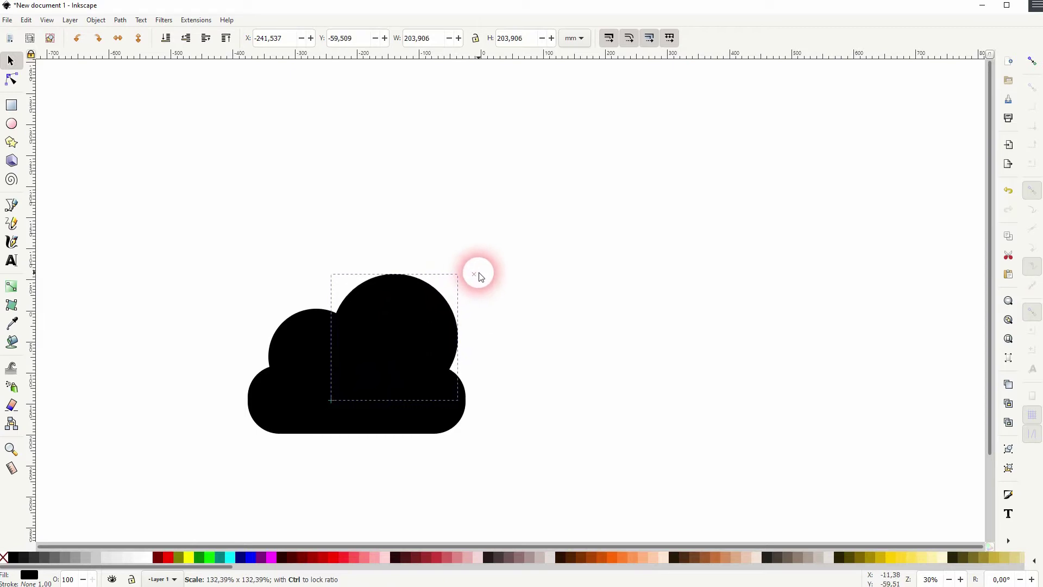
{"action": "left_click", "coordinate": [565, 346]}
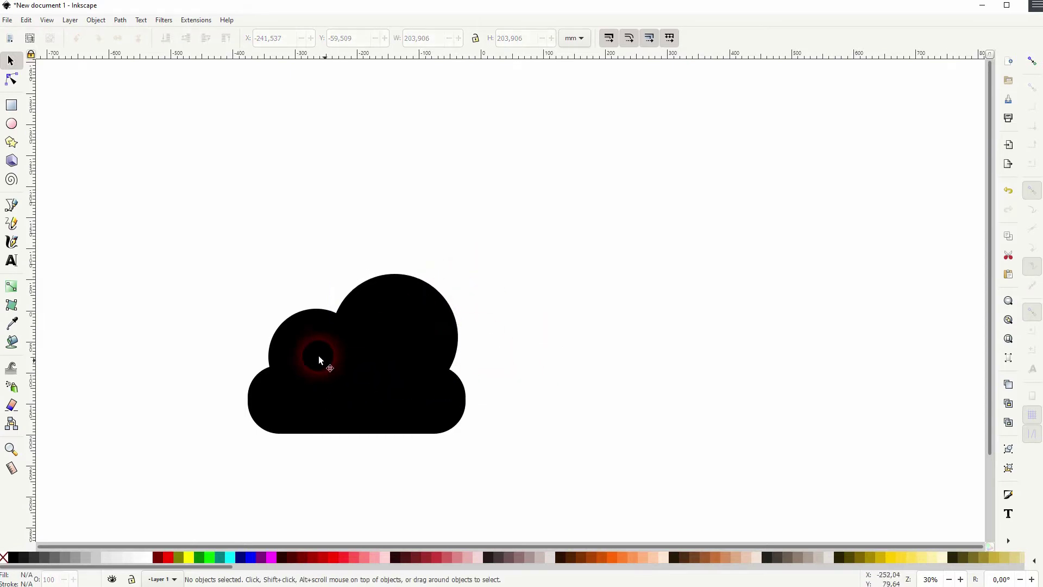
{"action": "left_click", "coordinate": [303, 339]}
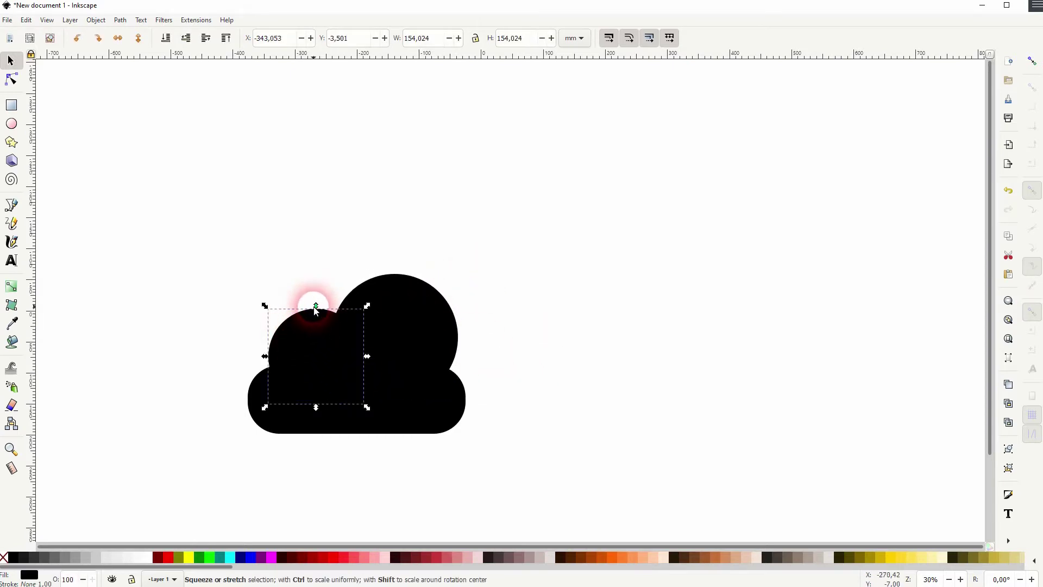
{"action": "left_click_drag", "start_coordinate": [316, 311], "coordinate": [308, 353]}
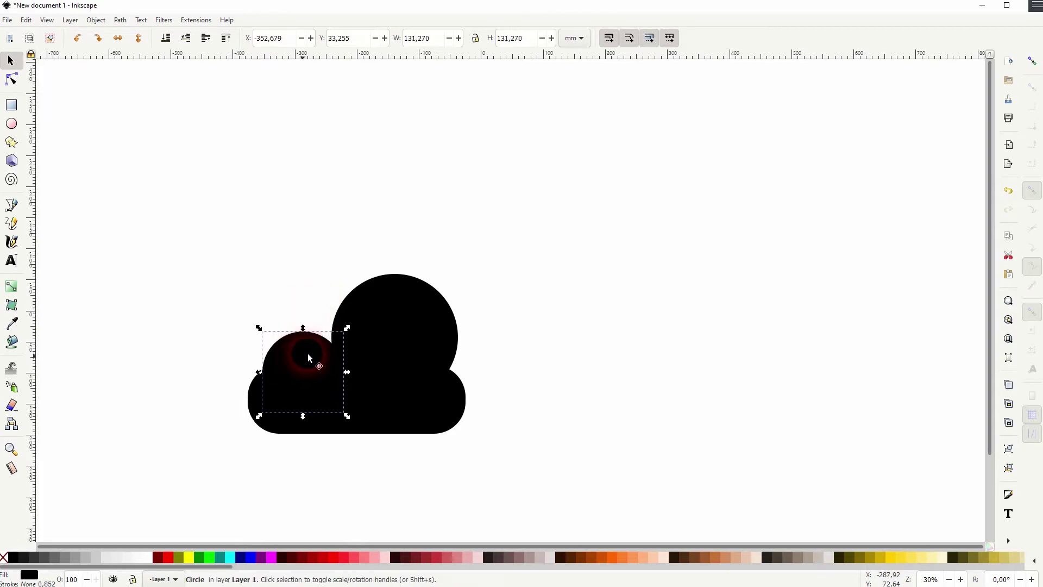
{"action": "left_click_drag", "start_coordinate": [413, 317], "coordinate": [393, 337]}
{"action": "left_click", "coordinate": [514, 315]}
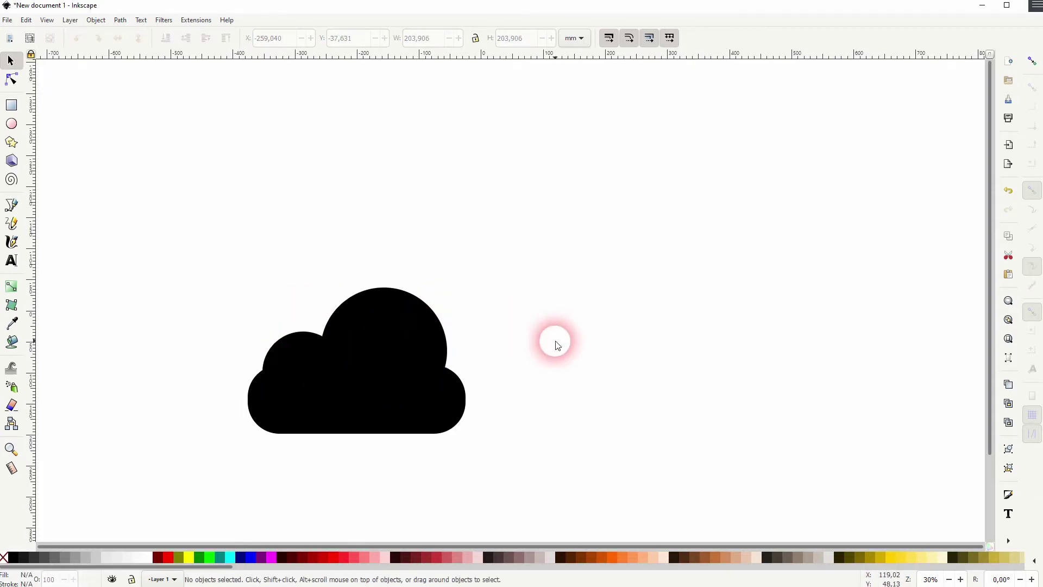
{"action": "left_click", "coordinate": [393, 322]}
{"action": "left_click_drag", "start_coordinate": [388, 285], "coordinate": [384, 297]}
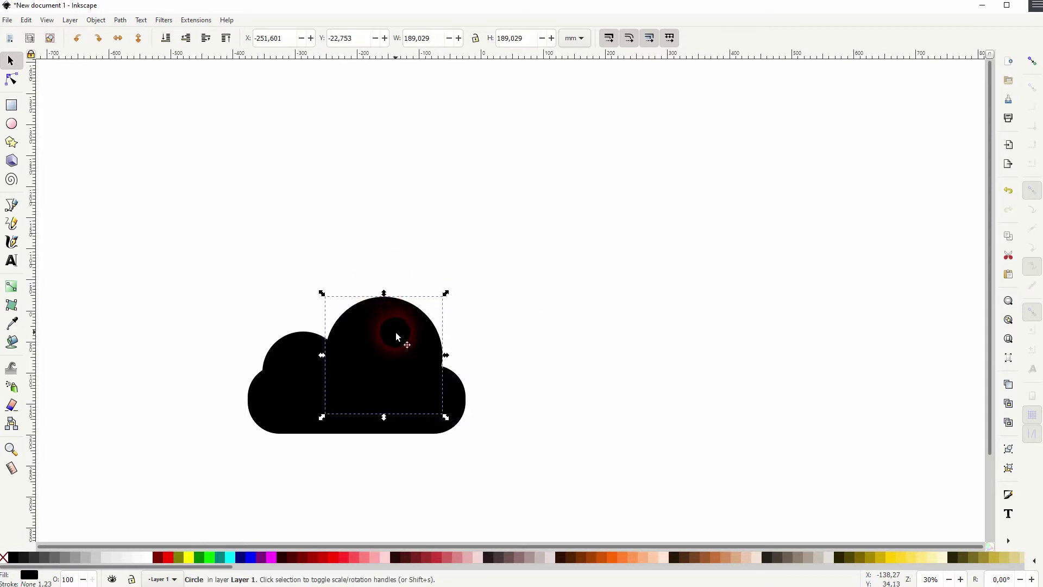
{"action": "left_click_drag", "start_coordinate": [395, 335], "coordinate": [396, 338]}
{"action": "left_click", "coordinate": [645, 347]}
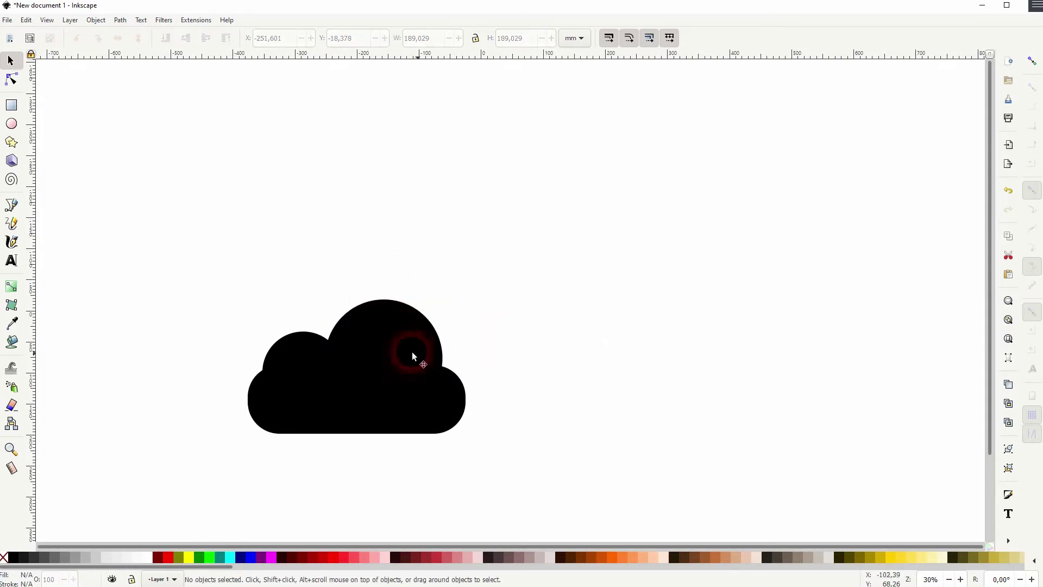
{"action": "left_click_drag", "start_coordinate": [292, 343], "coordinate": [293, 347]}
{"action": "left_click", "coordinate": [584, 346]}
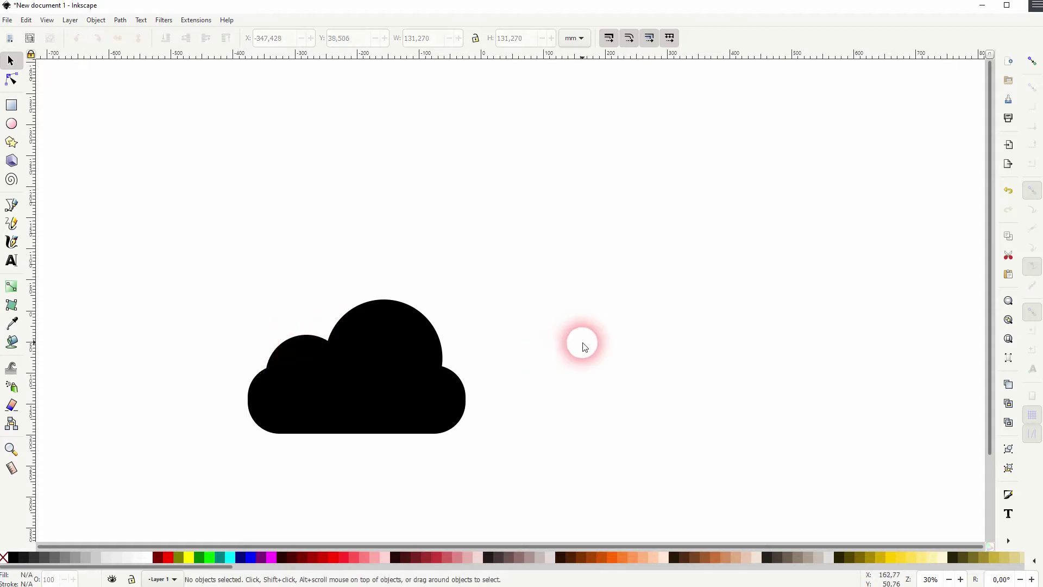
- Group the pill and two circles into one cloud and move it up and right
{"action": "left_click_drag", "start_coordinate": [207, 458], "coordinate": [562, 217]}
{"action": "left_click", "coordinate": [95, 20]}
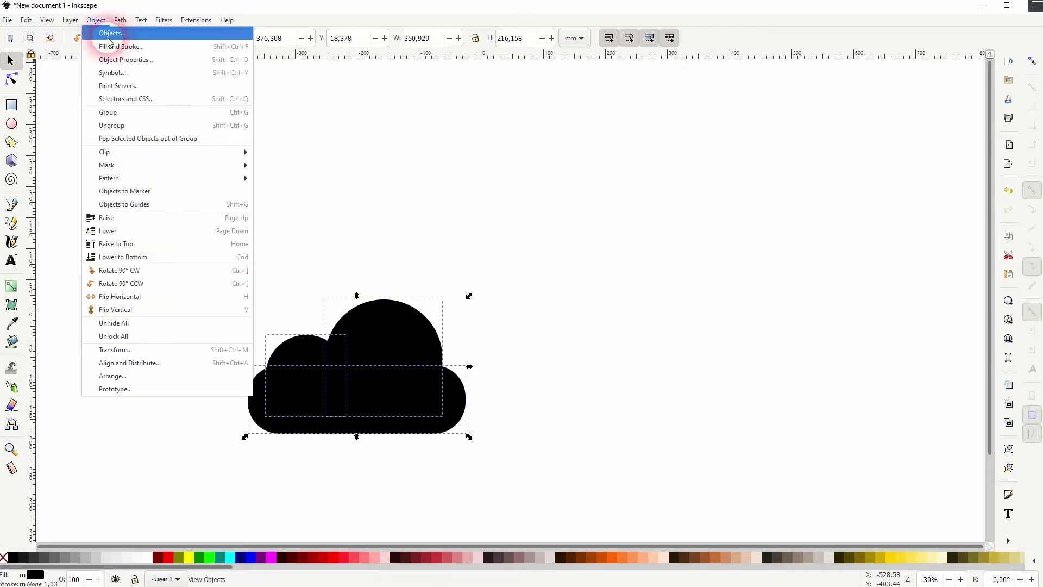
{"action": "left_click", "coordinate": [136, 110]}
{"action": "left_click", "coordinate": [564, 243]}
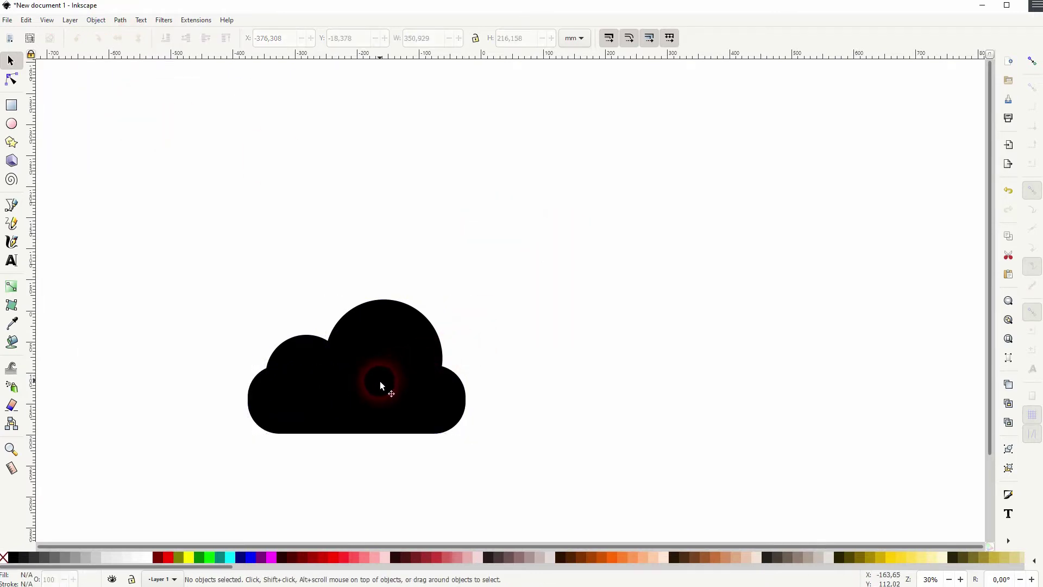
{"action": "left_click_drag", "start_coordinate": [380, 380], "coordinate": [422, 307]}
- Draw a large maroon circle centred on the cloud and lower it behind the cloud
{"action": "left_click", "coordinate": [82, 150]}
{"action": "left_click", "coordinate": [11, 123]}
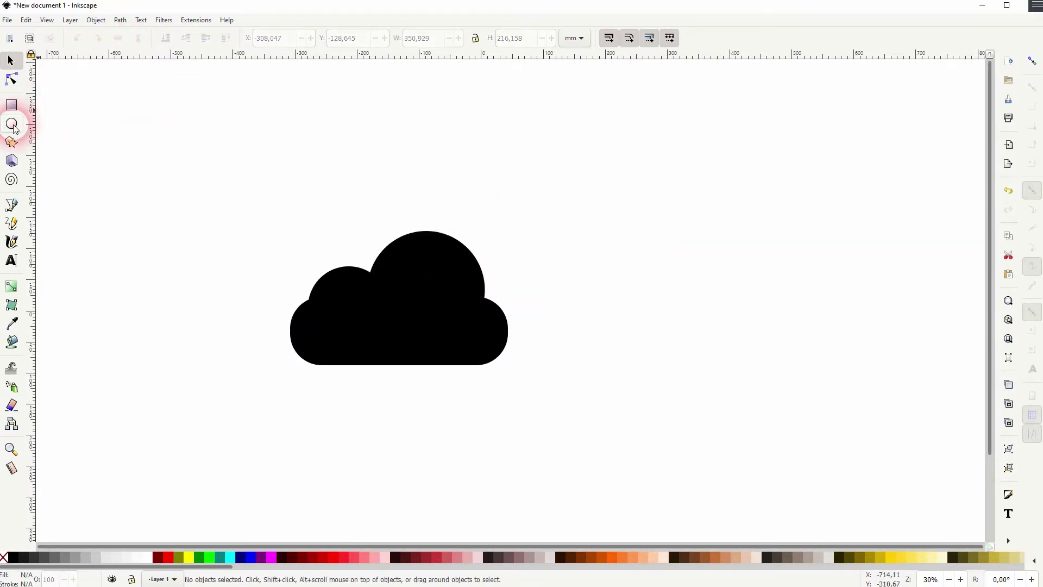
{"action": "left_click", "coordinate": [156, 560]}
{"action": "left_click_drag", "start_coordinate": [393, 304], "coordinate": [551, 452]}
{"action": "left_click", "coordinate": [6, 64]}
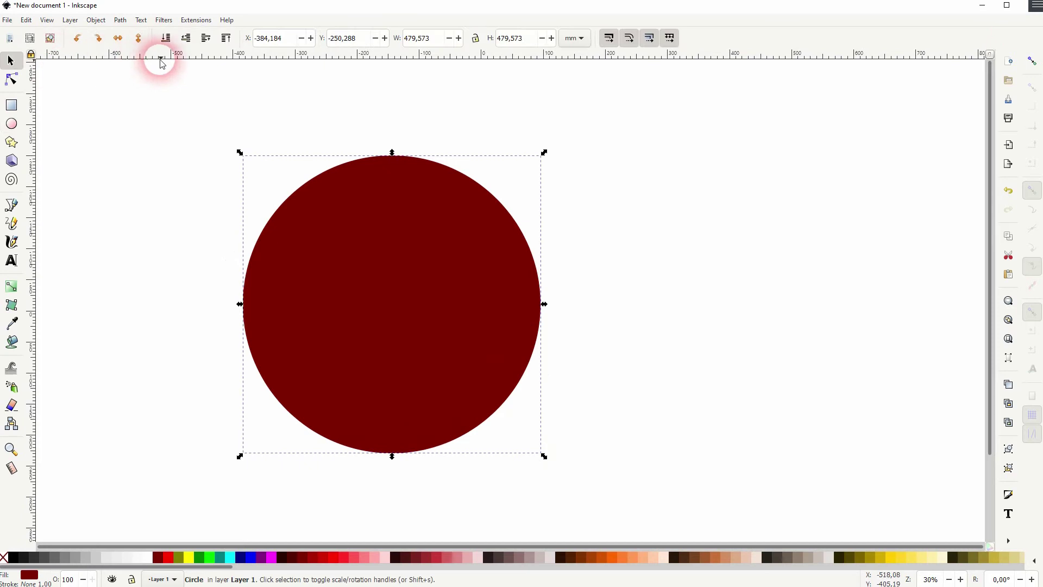
{"action": "left_click", "coordinate": [166, 37]}
- Shrink the cloud to 331.676 × 204.299 mm, settle it on the circle, and make it white
{"action": "left_click", "coordinate": [596, 344]}
{"action": "left_click", "coordinate": [416, 298]}
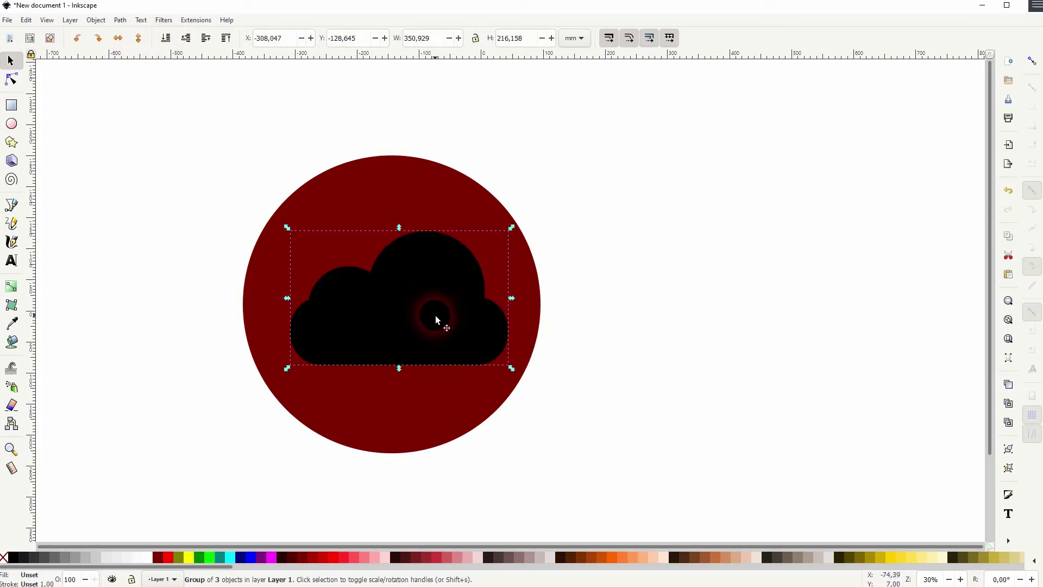
{"action": "left_click_drag", "start_coordinate": [435, 315], "coordinate": [425, 318]}
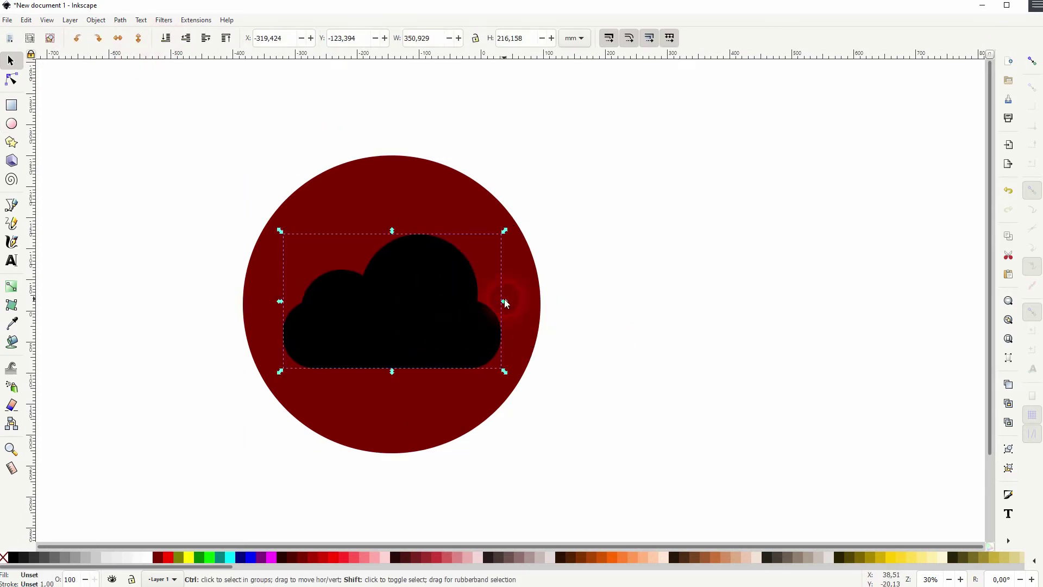
{"action": "left_click_drag", "start_coordinate": [505, 302], "coordinate": [495, 302]}
{"action": "left_click_drag", "start_coordinate": [452, 318], "coordinate": [448, 321]}
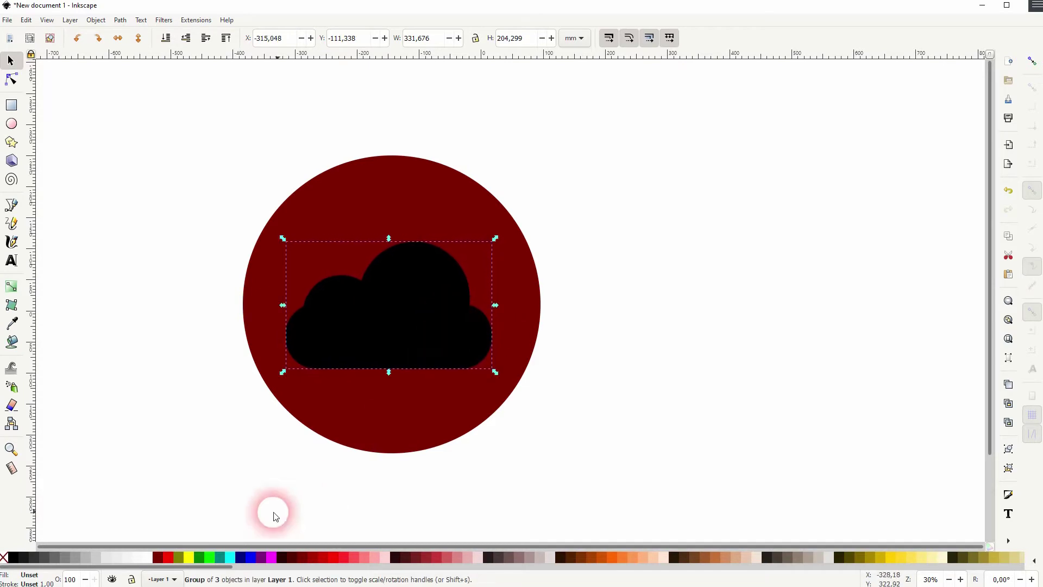
{"action": "left_click", "coordinate": [145, 556]}
{"action": "left_click", "coordinate": [634, 370]}
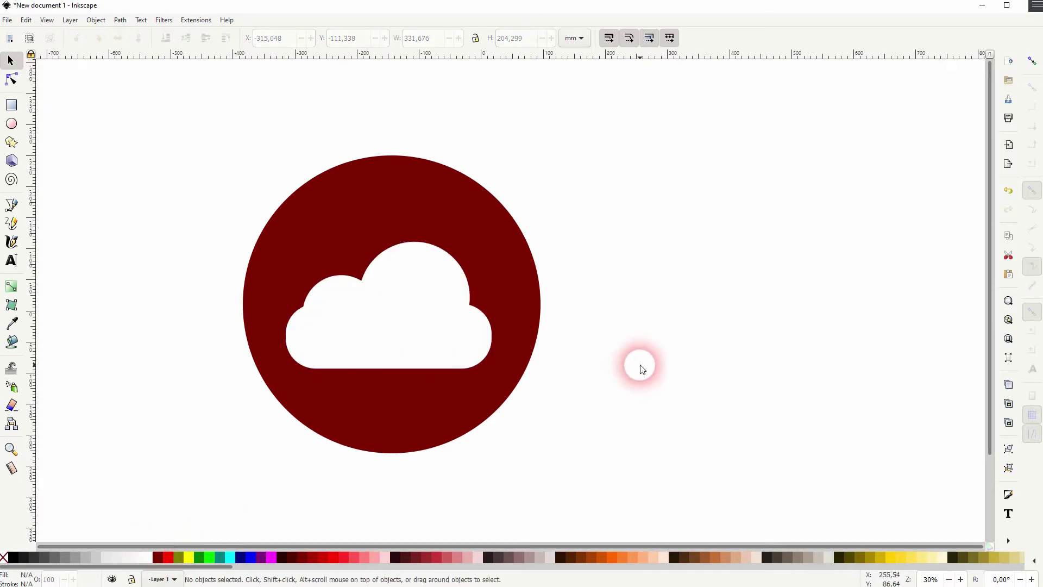
- Shrink the cloud's large top circle to 169.032 mm, then select the three cloud pieces without the circle
{"action": "left_click", "coordinate": [398, 292]}
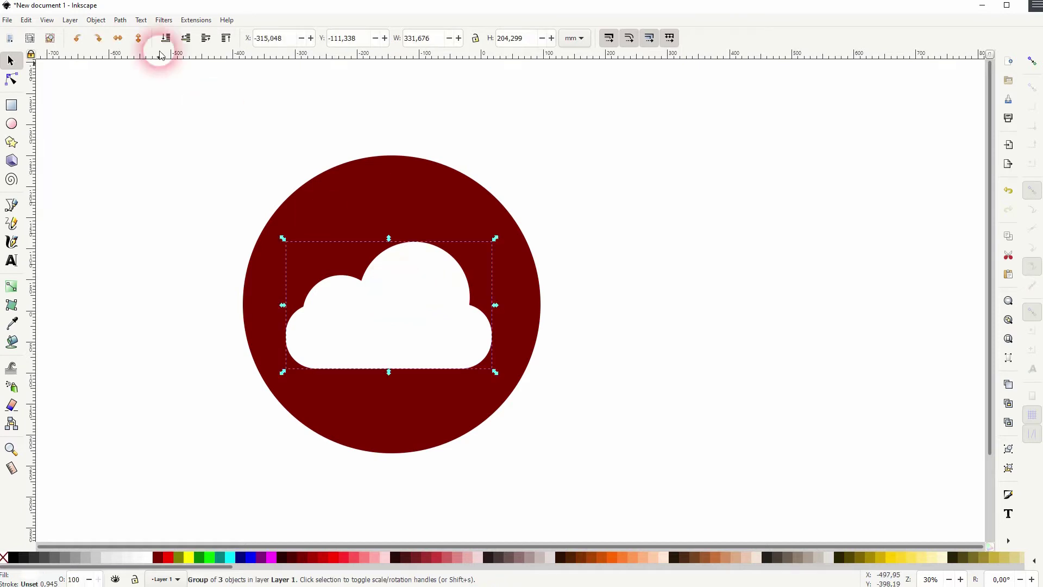
{"action": "left_click", "coordinate": [96, 20]}
{"action": "left_click", "coordinate": [182, 354]}
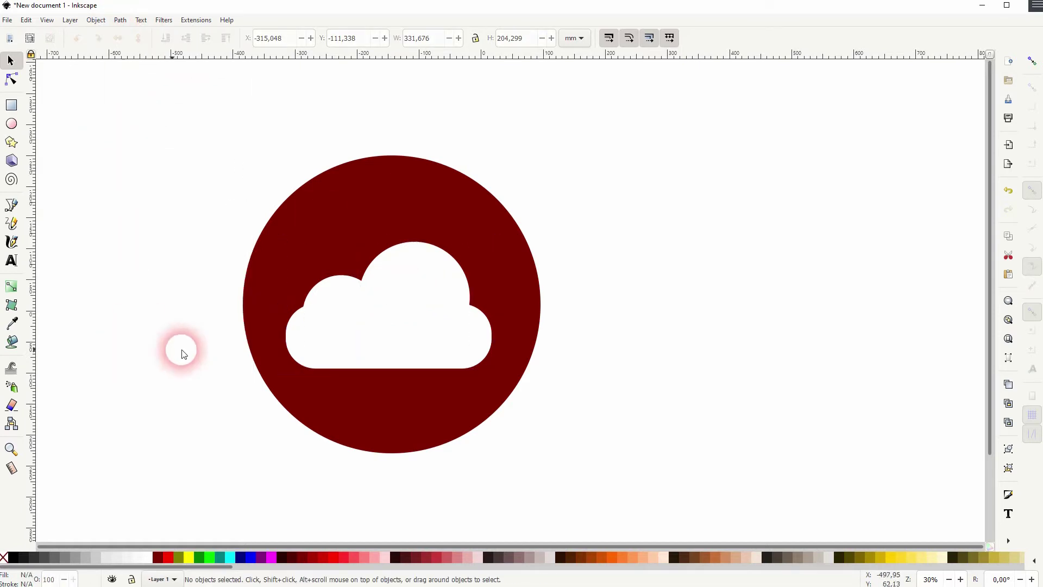
{"action": "left_click", "coordinate": [424, 289], "text": "ctrl"}
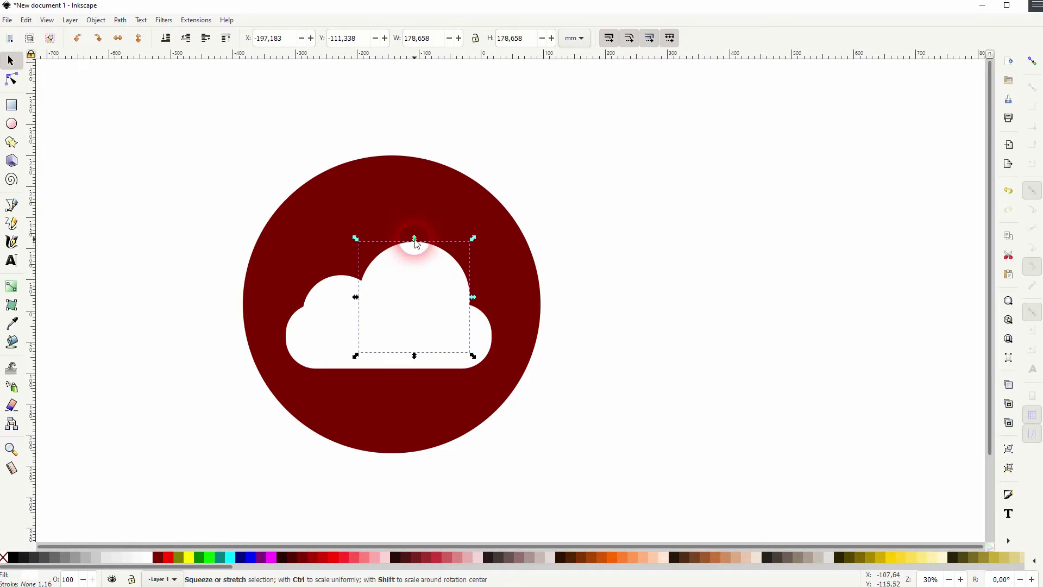
{"action": "left_click_drag", "start_coordinate": [416, 242], "coordinate": [413, 248]}
{"action": "left_click_drag", "start_coordinate": [630, 308], "coordinate": [525, 384]}
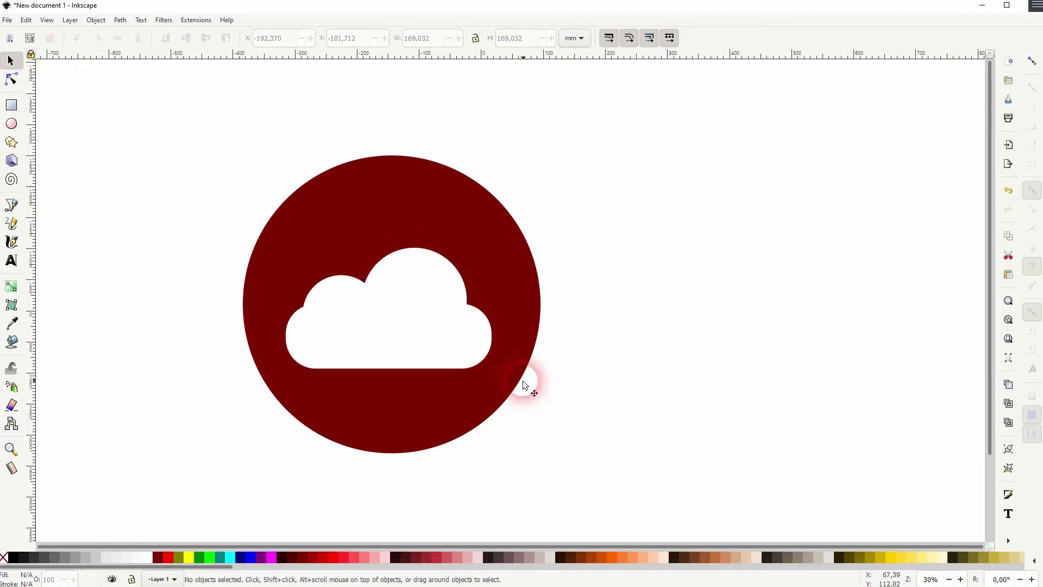
{"action": "left_click_drag", "start_coordinate": [178, 460], "coordinate": [624, 93]}
{"action": "left_click", "coordinate": [373, 214], "text": "shift"}
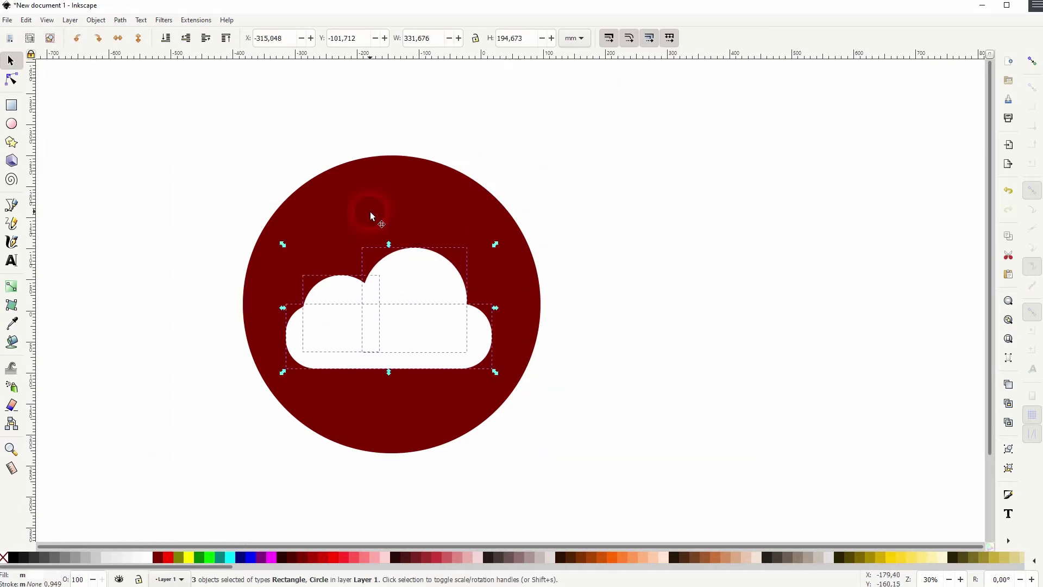
- Group the three white cloud pieces and nudge the maroon circle about 11 mm lower
{"action": "left_click", "coordinate": [97, 20]}
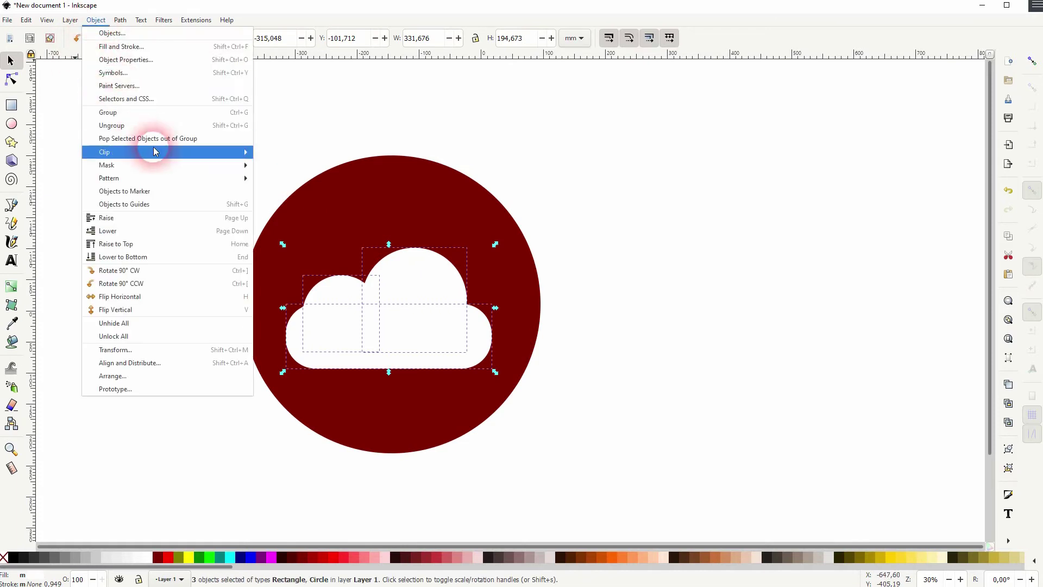
{"action": "left_click", "coordinate": [149, 109]}
{"action": "left_click", "coordinate": [156, 120]}
{"action": "left_click", "coordinate": [651, 334]}
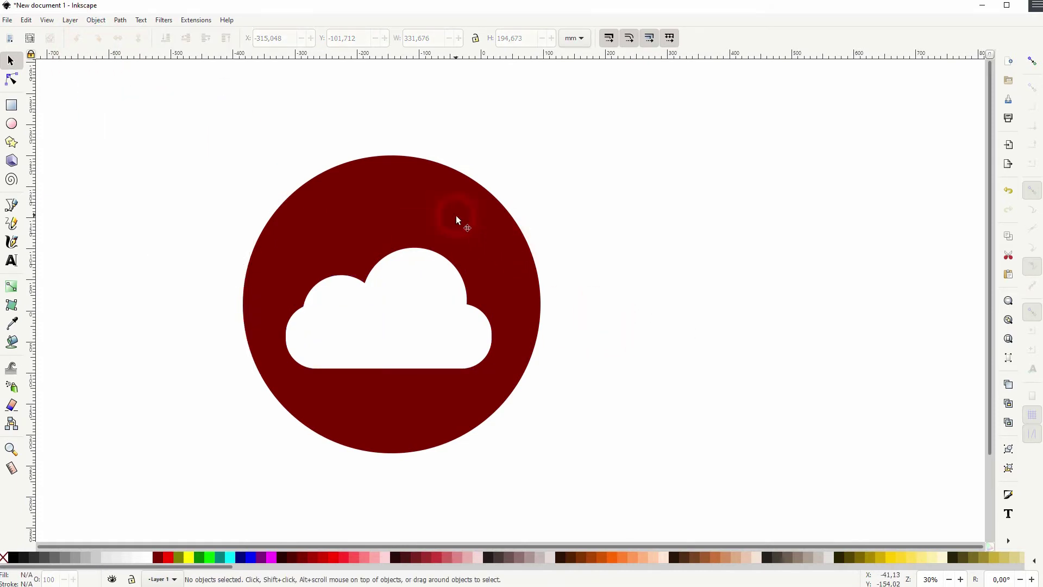
{"action": "left_click_drag", "start_coordinate": [456, 216], "coordinate": [456, 226]}
{"action": "left_click", "coordinate": [679, 356]}
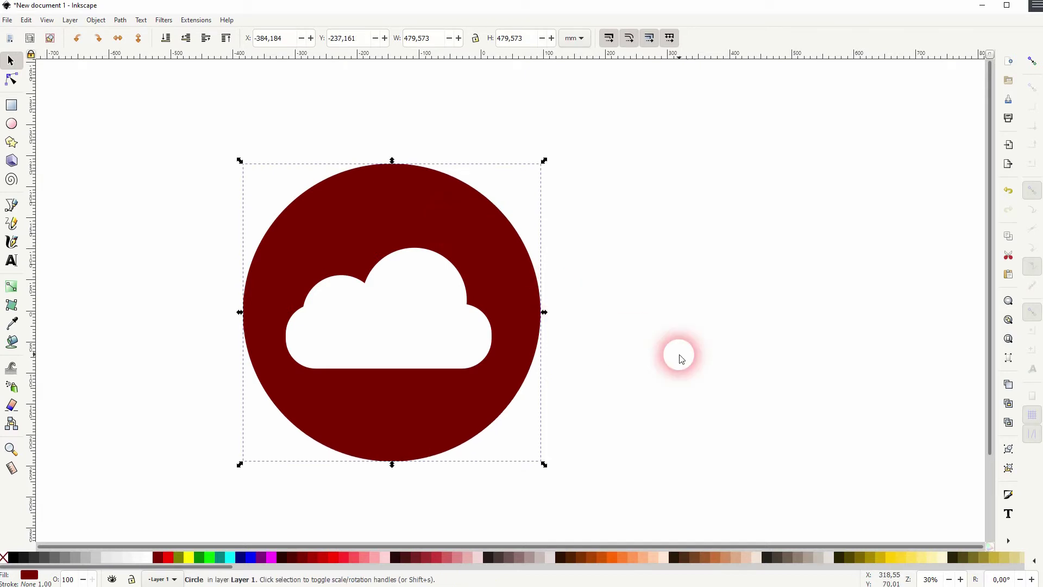
- Centre the circle on the cloud horizontally and vertically, relative to the last selected object
{"action": "left_click_drag", "start_coordinate": [152, 496], "coordinate": [628, 99]}
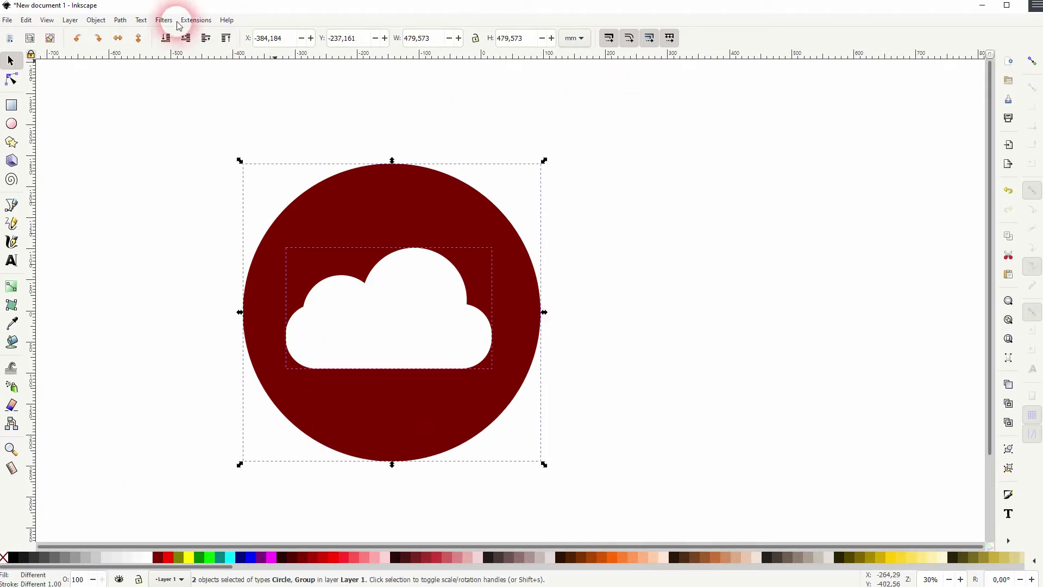
{"action": "left_click", "coordinate": [97, 21]}
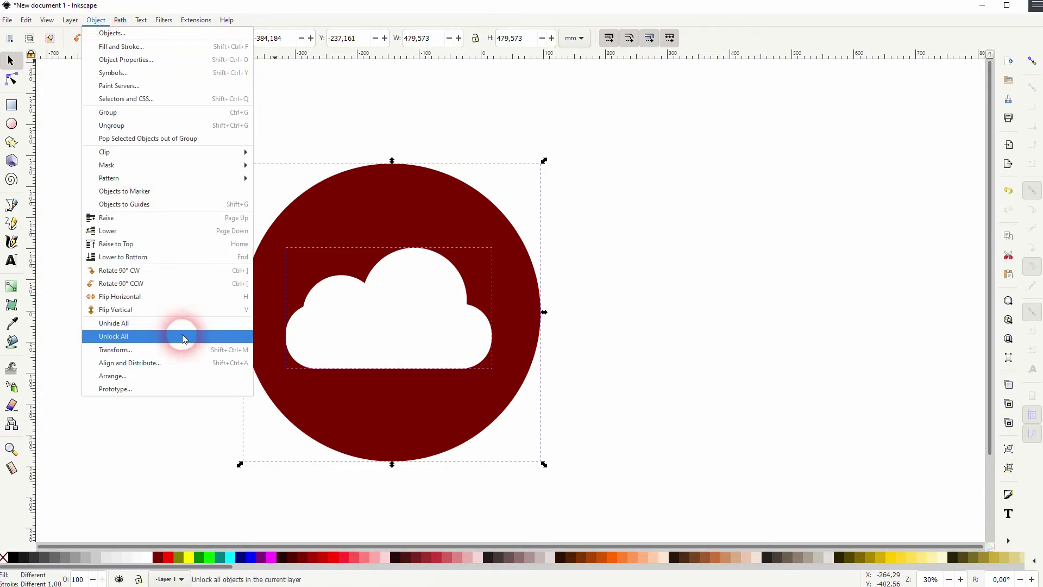
{"action": "left_click", "coordinate": [187, 374]}
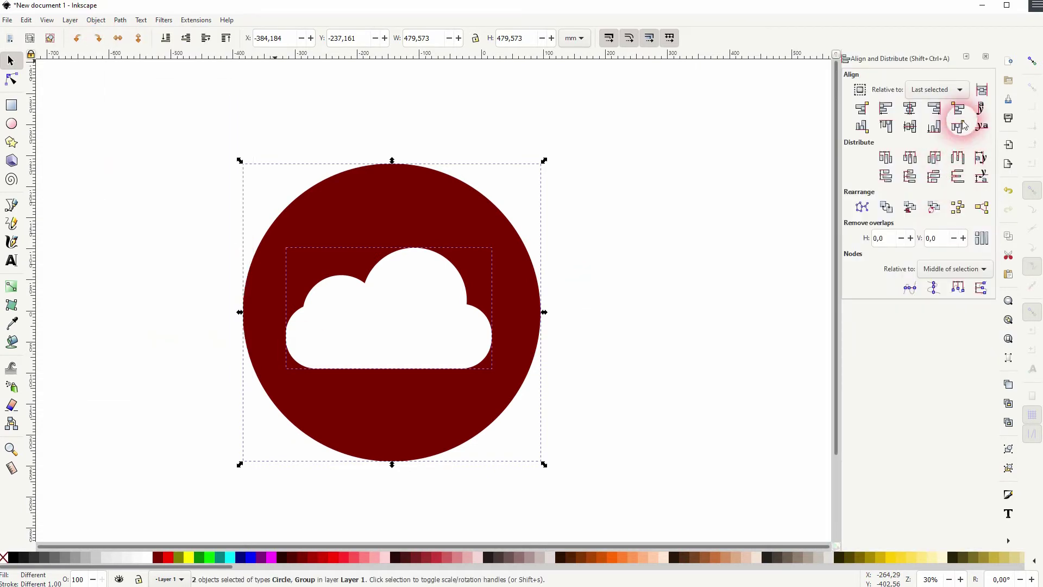
{"action": "left_click", "coordinate": [939, 95]}
{"action": "left_click", "coordinate": [922, 103]}
{"action": "left_click", "coordinate": [911, 108]}
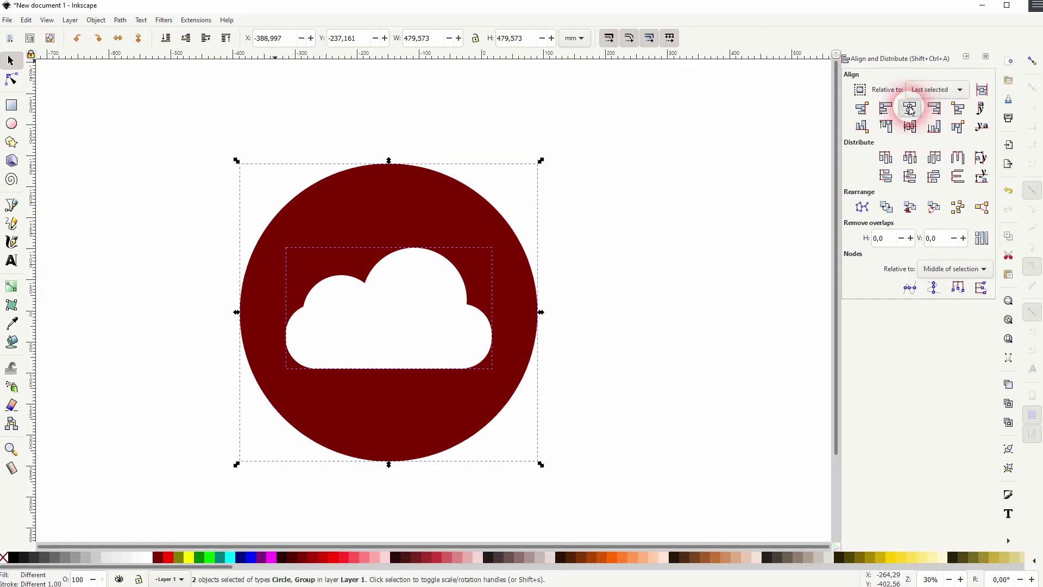
{"action": "left_click", "coordinate": [910, 127]}
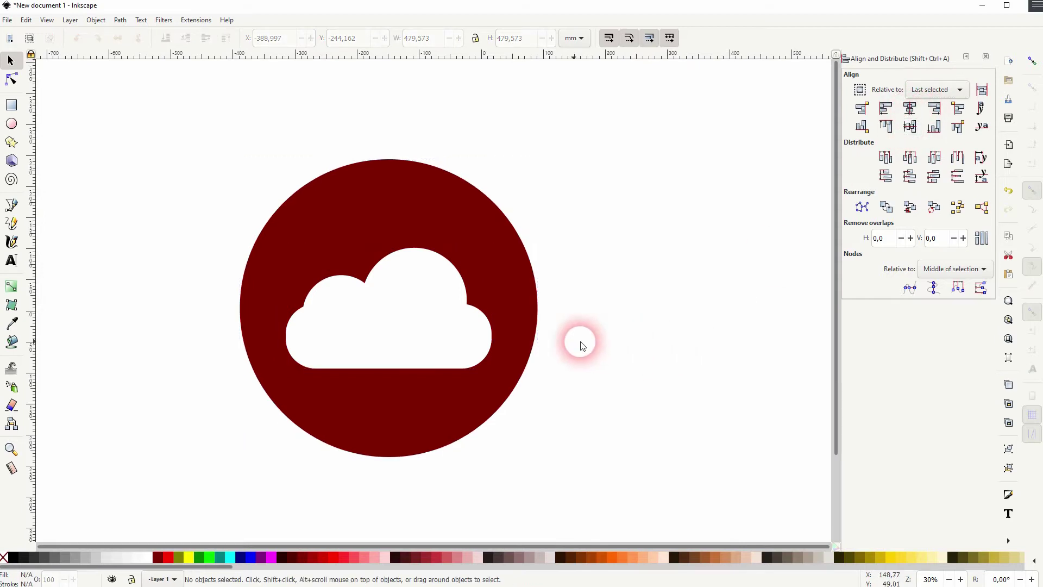
- Nudge the cloud group up one step with the Up arrow
{"action": "left_click", "coordinate": [419, 325]}
{"action": "key", "text": "Up"}
{"action": "key", "text": "Up"}
{"action": "key", "text": "Up"}
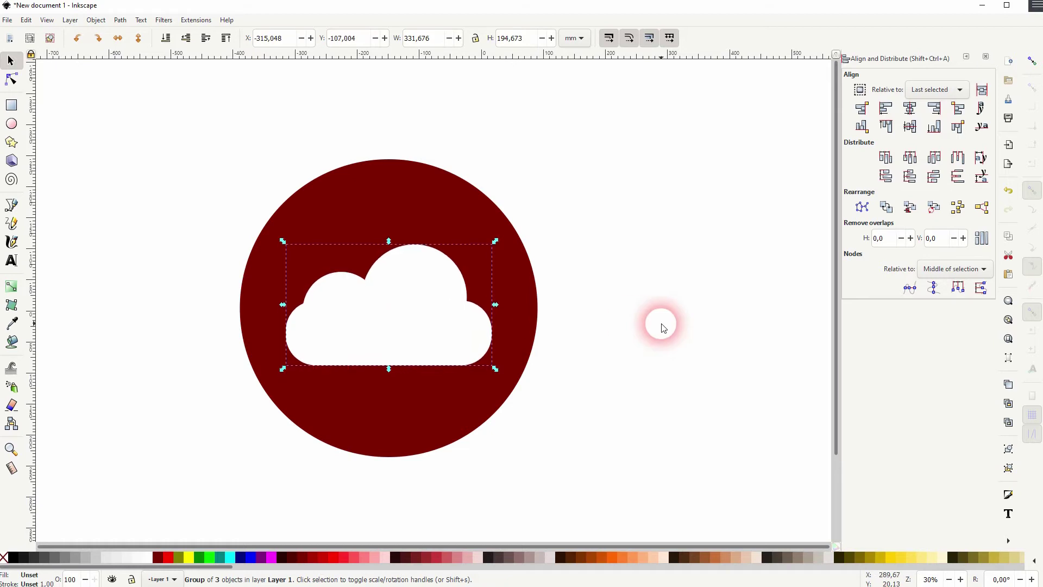
{"action": "left_click", "coordinate": [639, 385]}
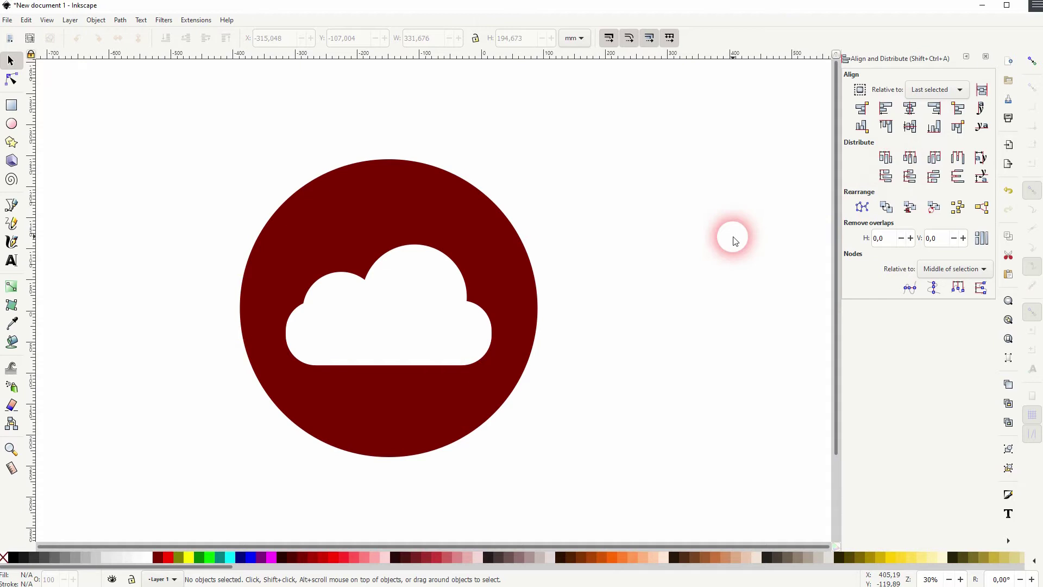
- Change the backing circle's fill from maroon to flat sky blue 71deffff in Fill and Stroke
{"action": "left_click", "coordinate": [95, 20]}
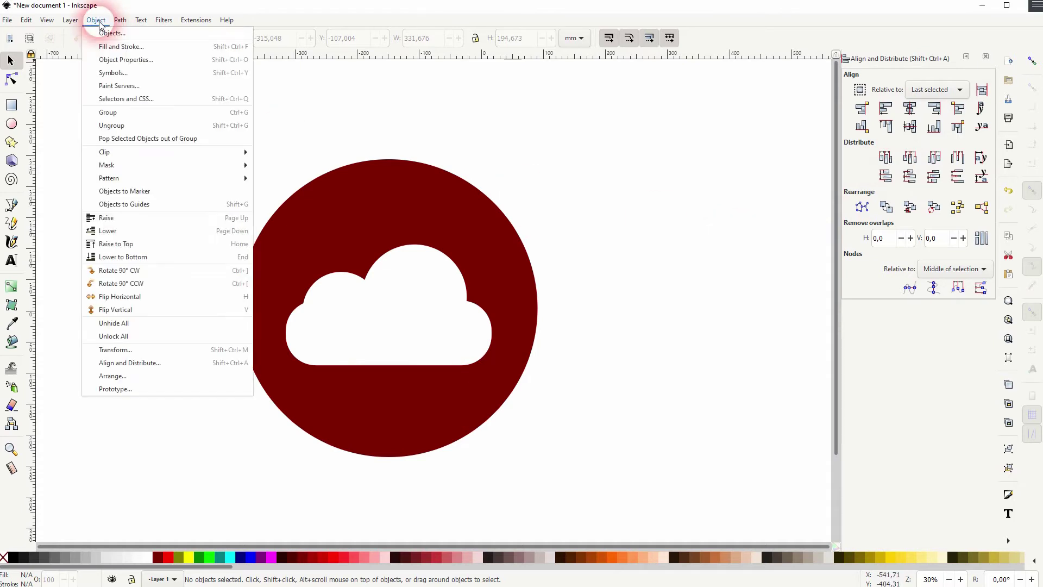
{"action": "left_click", "coordinate": [115, 44]}
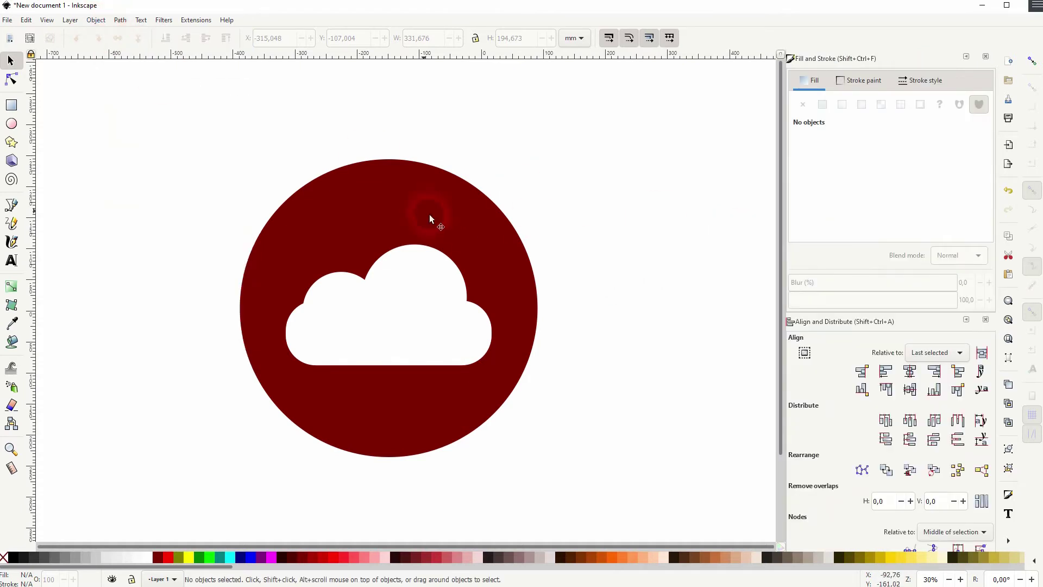
{"action": "left_click", "coordinate": [405, 197]}
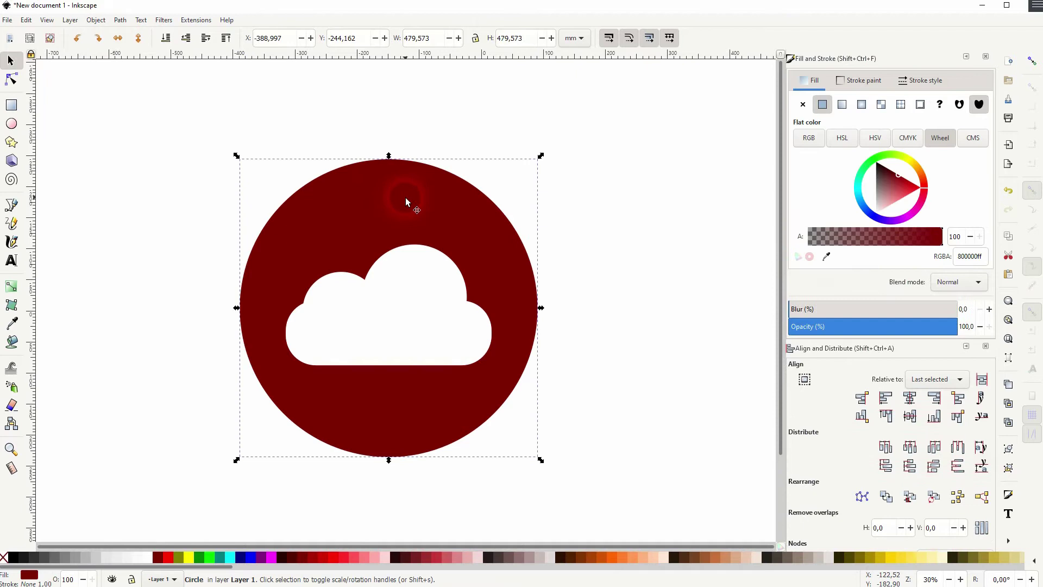
{"action": "left_click", "coordinate": [230, 557]}
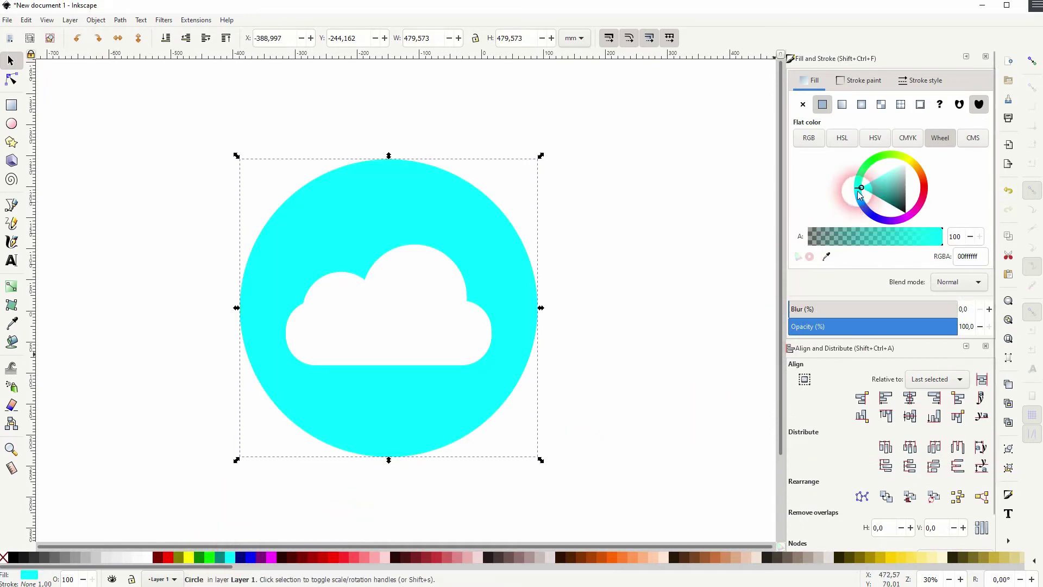
{"action": "left_click_drag", "start_coordinate": [857, 191], "coordinate": [858, 195]}
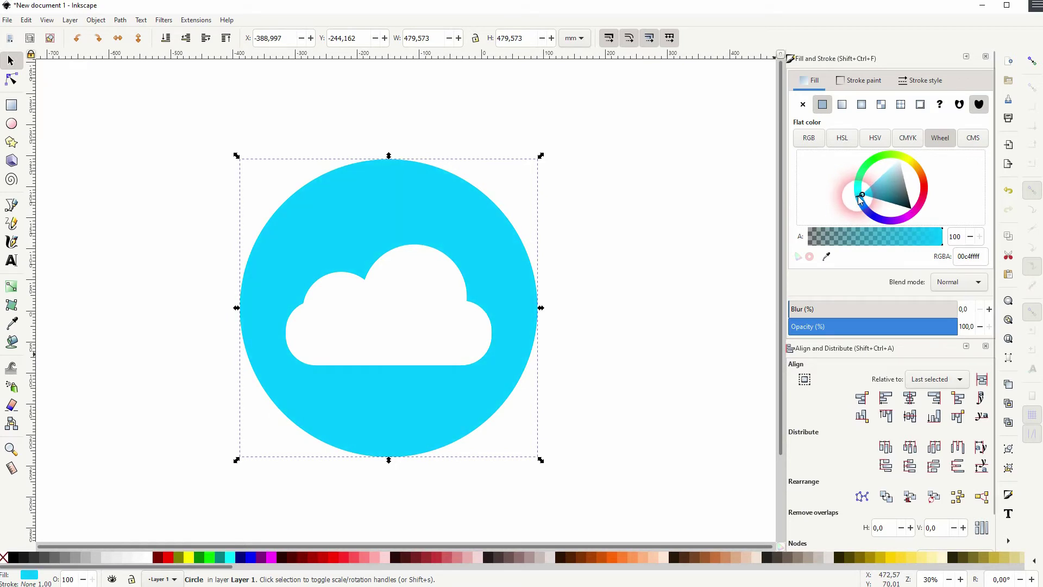
{"action": "left_click", "coordinate": [880, 179]}
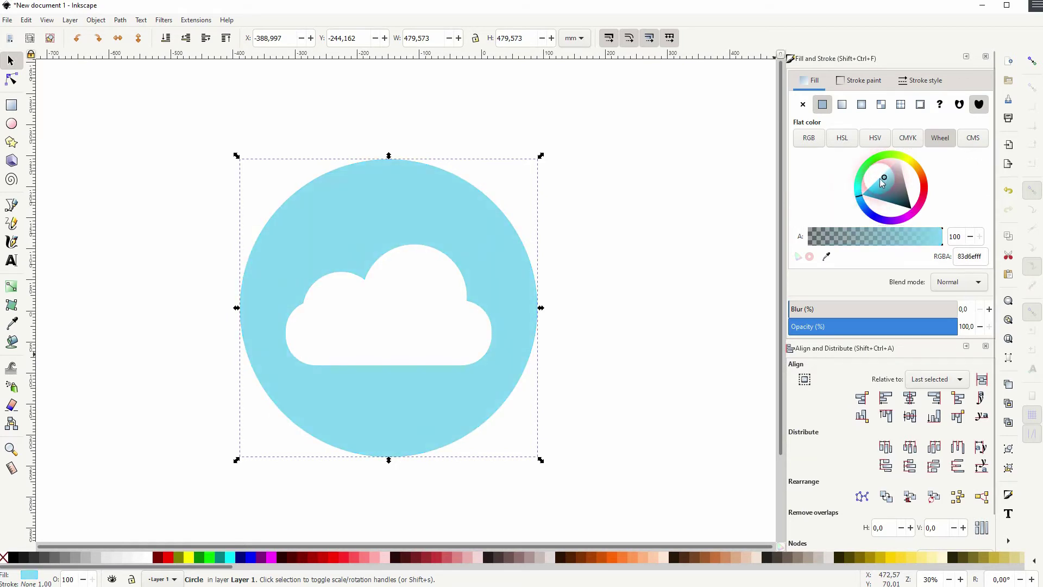
{"action": "left_click_drag", "start_coordinate": [874, 178], "coordinate": [880, 167]}
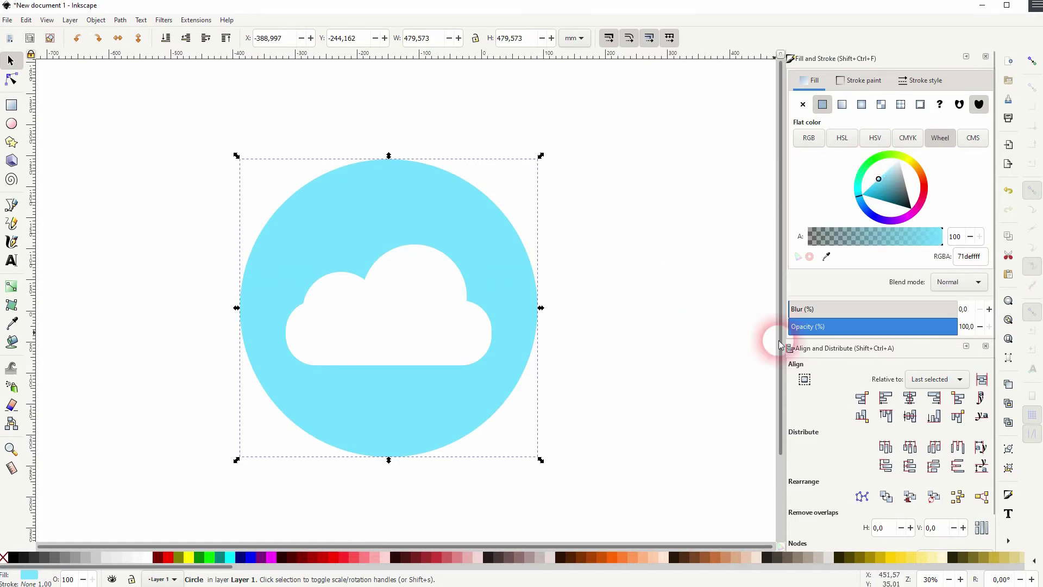
{"action": "double_click", "coordinate": [972, 256]}
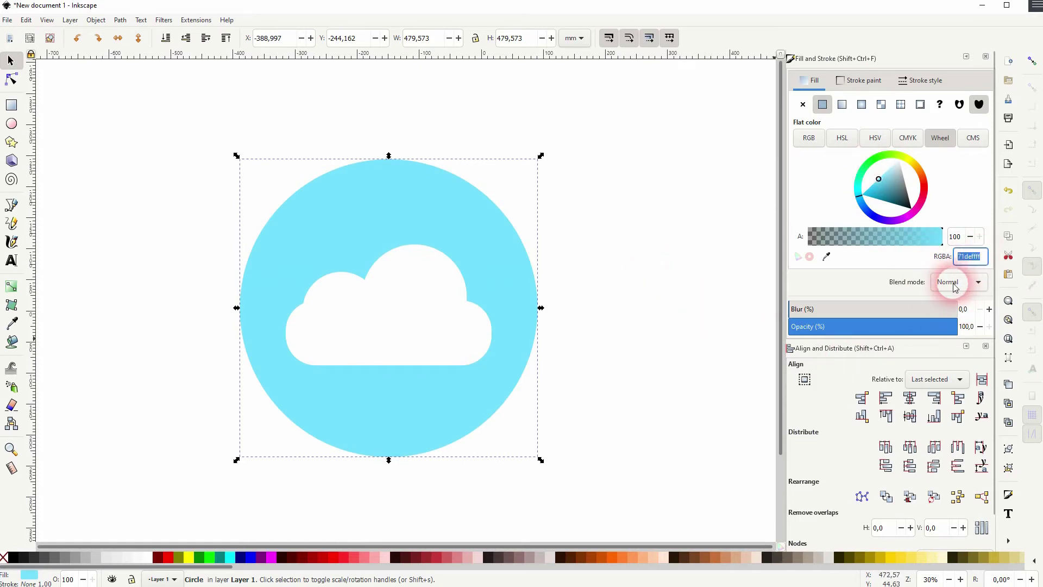
{"action": "left_click", "coordinate": [623, 330]}
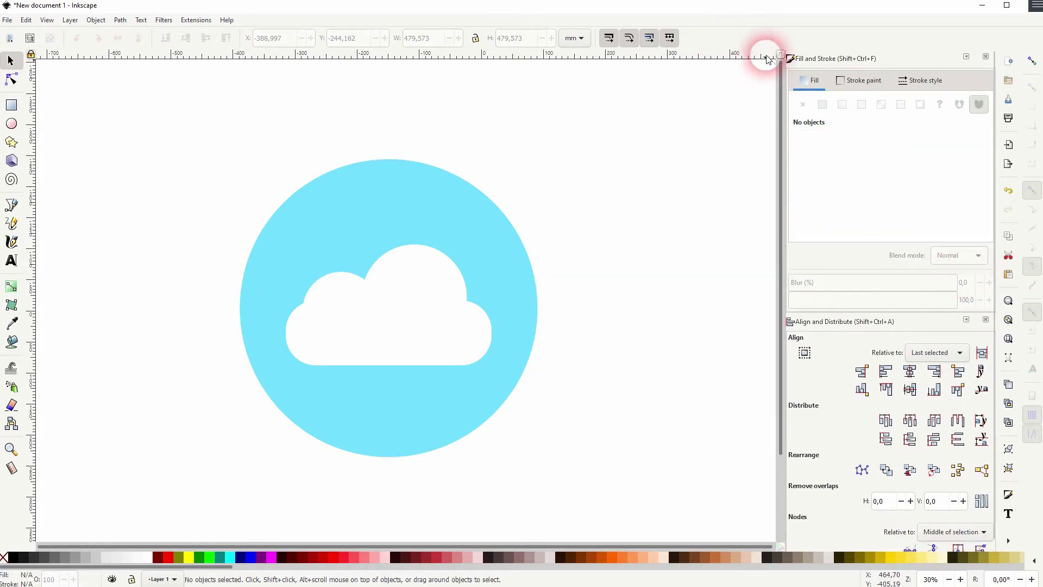
- With snapping on, place a diagonal guide tangent to the cloud's upper-right edge
{"action": "left_click_drag", "start_coordinate": [767, 57], "coordinate": [563, 250]}
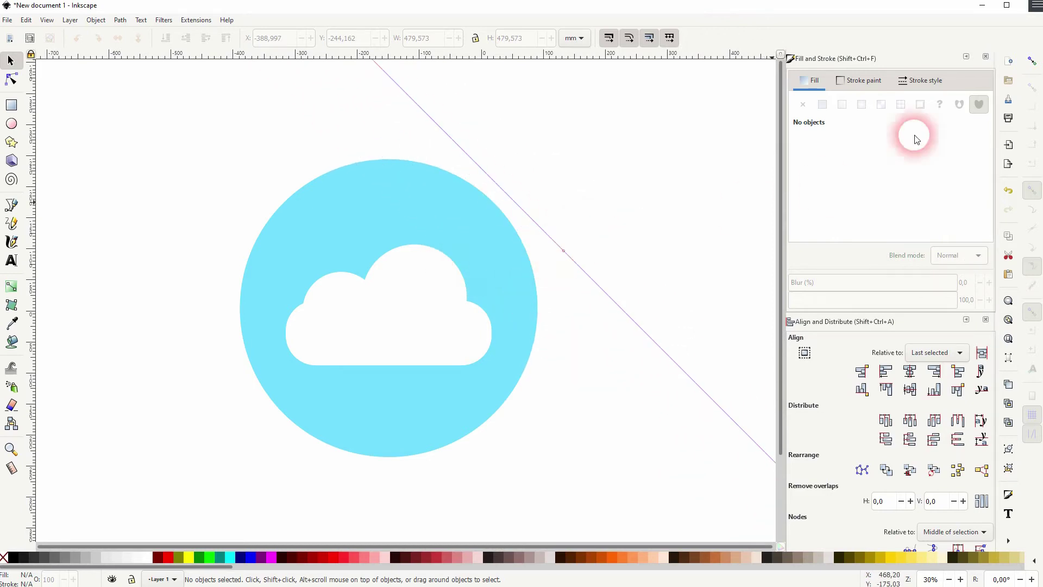
{"action": "left_click", "coordinate": [1036, 62]}
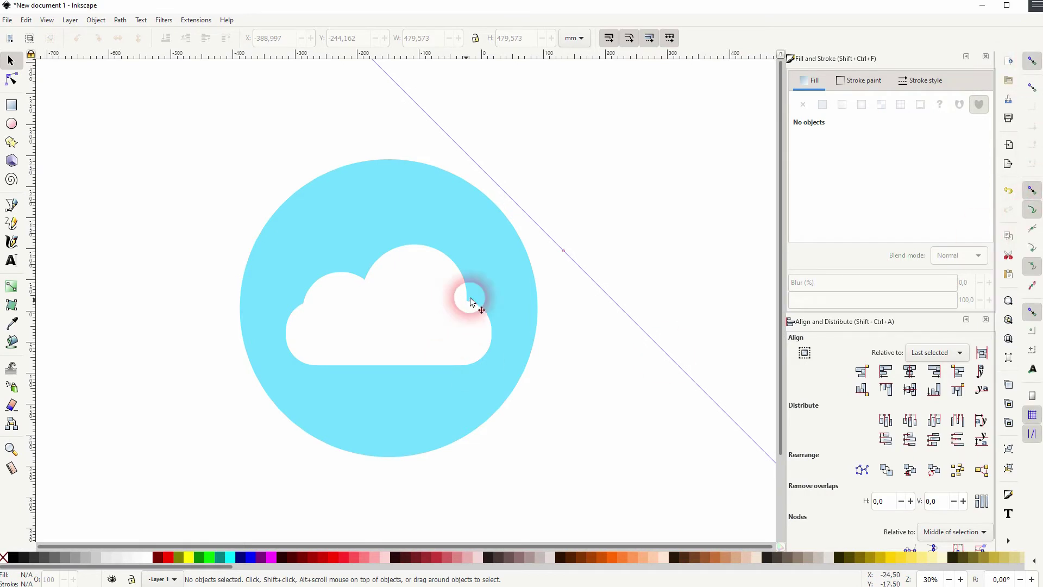
{"action": "scroll", "coordinate": [448, 271], "scroll_direction": "up", "scroll_amount": 2}
{"action": "scroll", "coordinate": [448, 272], "scroll_direction": "up", "scroll_amount": 1}
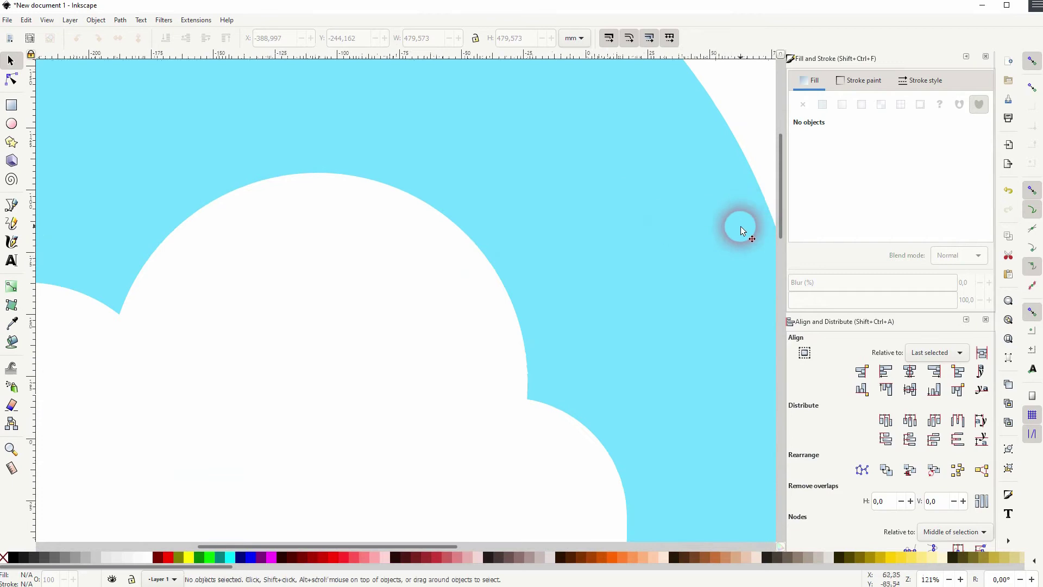
{"action": "scroll", "coordinate": [617, 256], "scroll_direction": "up", "scroll_amount": 1}
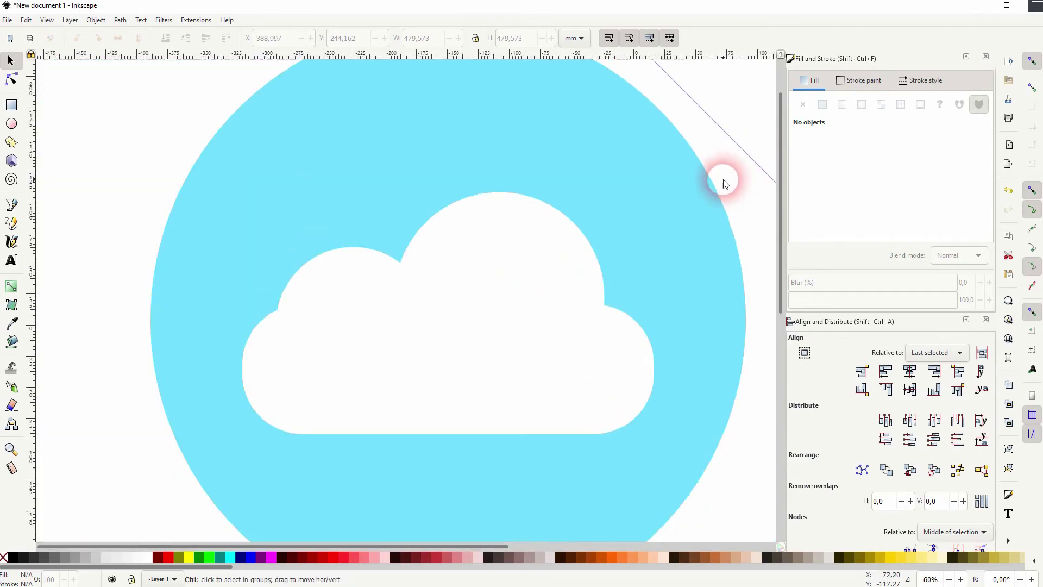
{"action": "scroll", "coordinate": [722, 179], "scroll_direction": "down", "scroll_amount": 1}
{"action": "left_click_drag", "start_coordinate": [728, 217], "coordinate": [540, 233]}
{"action": "left_click", "coordinate": [653, 214]}
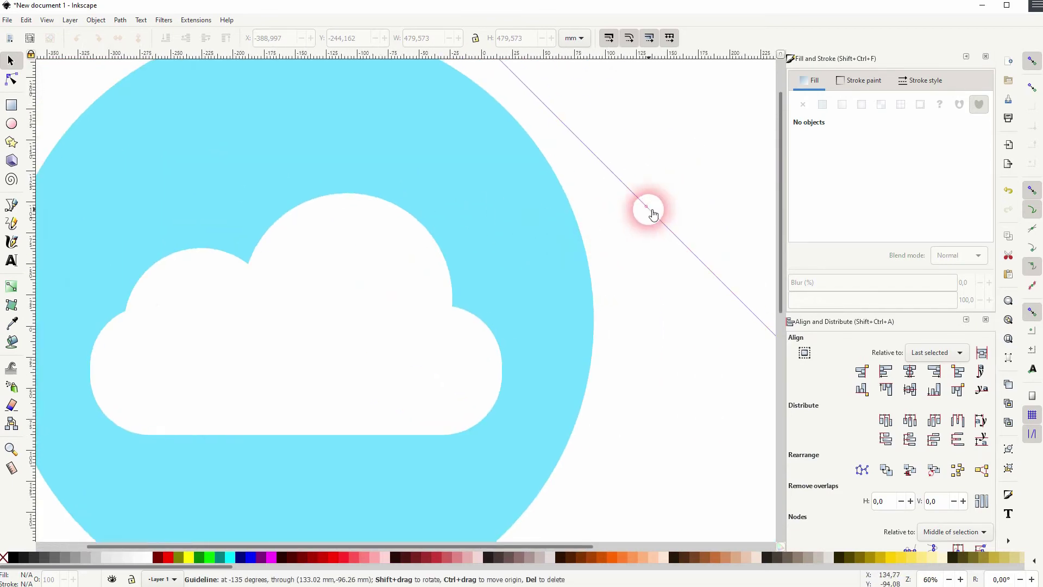
{"action": "left_click_drag", "start_coordinate": [651, 211], "coordinate": [425, 217]}
{"action": "scroll", "coordinate": [426, 235], "scroll_direction": "up", "scroll_amount": 4}
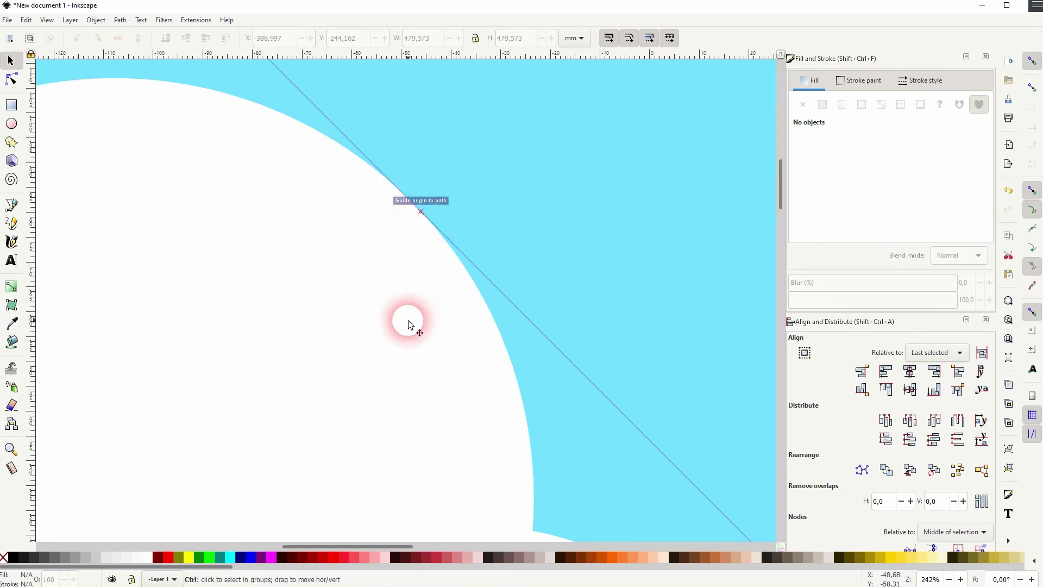
{"action": "scroll", "coordinate": [408, 326], "scroll_direction": "down", "scroll_amount": 6}
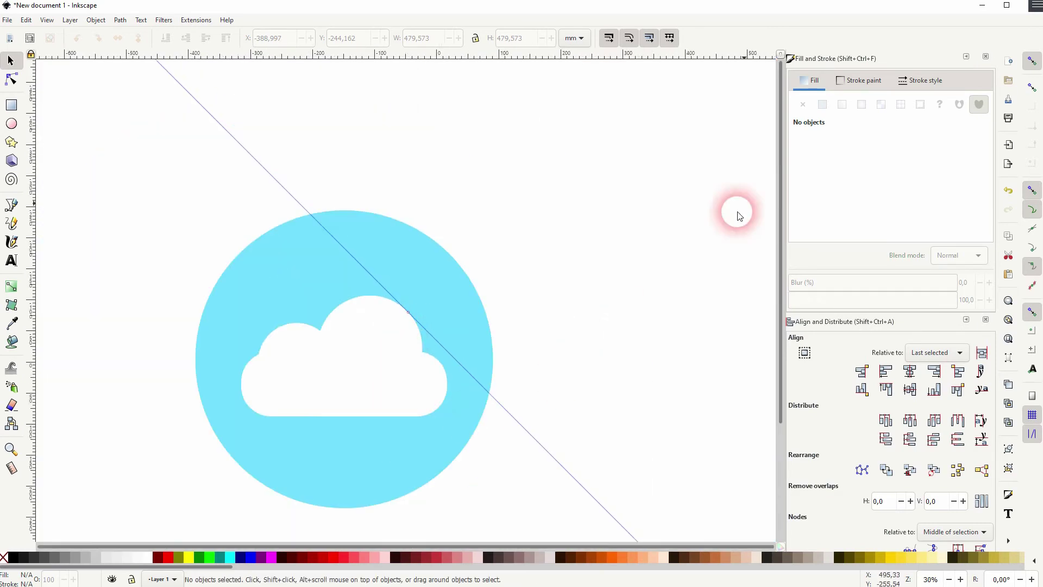
- Add a second parallel diagonal guide crossing the cloud's lower-left corner
{"action": "left_click_drag", "start_coordinate": [761, 54], "coordinate": [505, 302]}
{"action": "scroll", "coordinate": [251, 414], "scroll_direction": "up", "scroll_amount": 6}
{"action": "scroll", "coordinate": [253, 418], "scroll_direction": "down", "scroll_amount": 8}
{"action": "scroll", "coordinate": [496, 296], "scroll_direction": "up", "scroll_amount": 2}
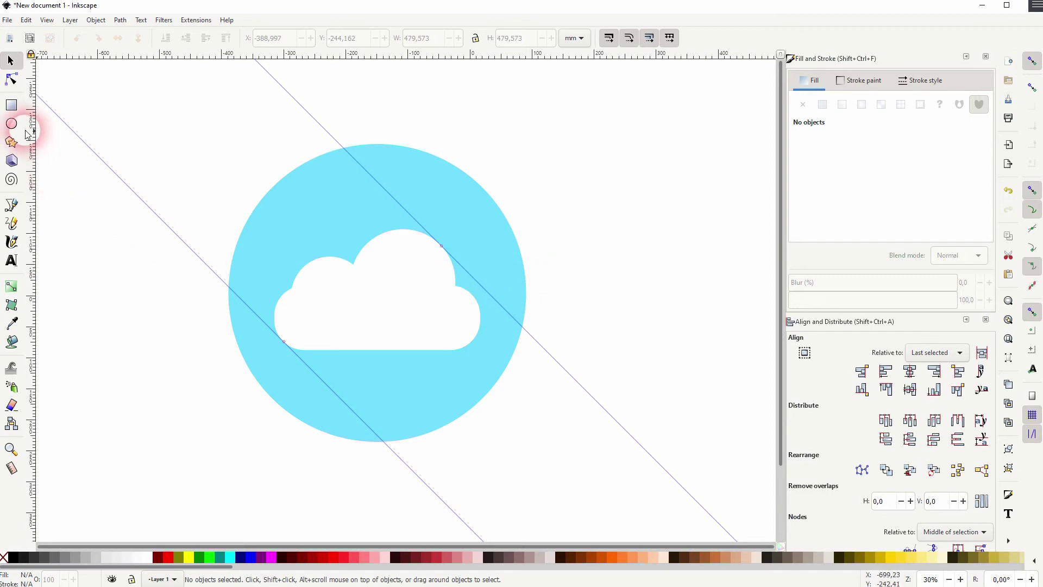
- Draw a closed four-point shadow path along the two diagonal guides with the Bezier tool
{"action": "left_click", "coordinate": [12, 206]}
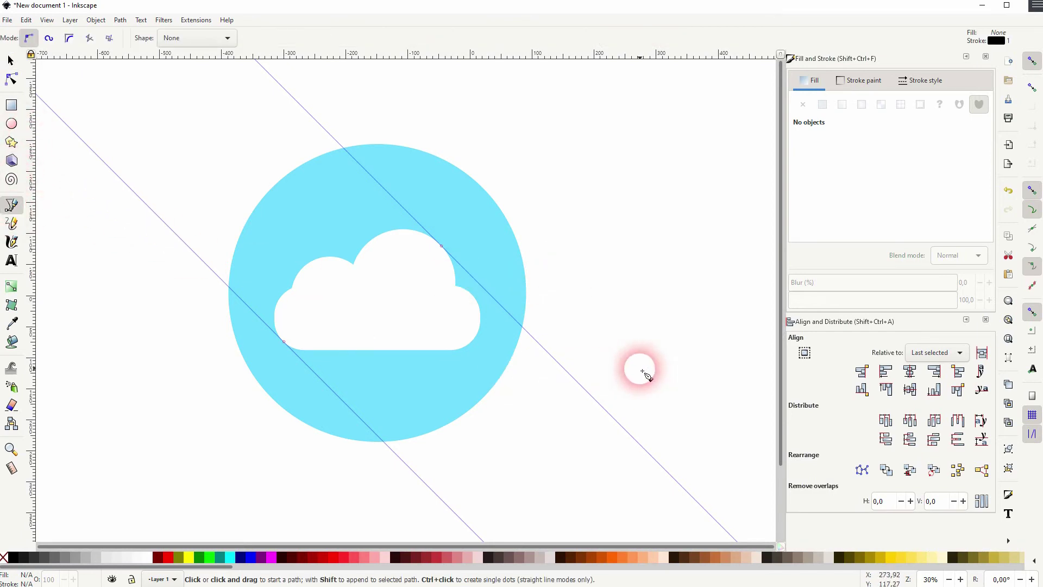
{"action": "left_click", "coordinate": [441, 245]}
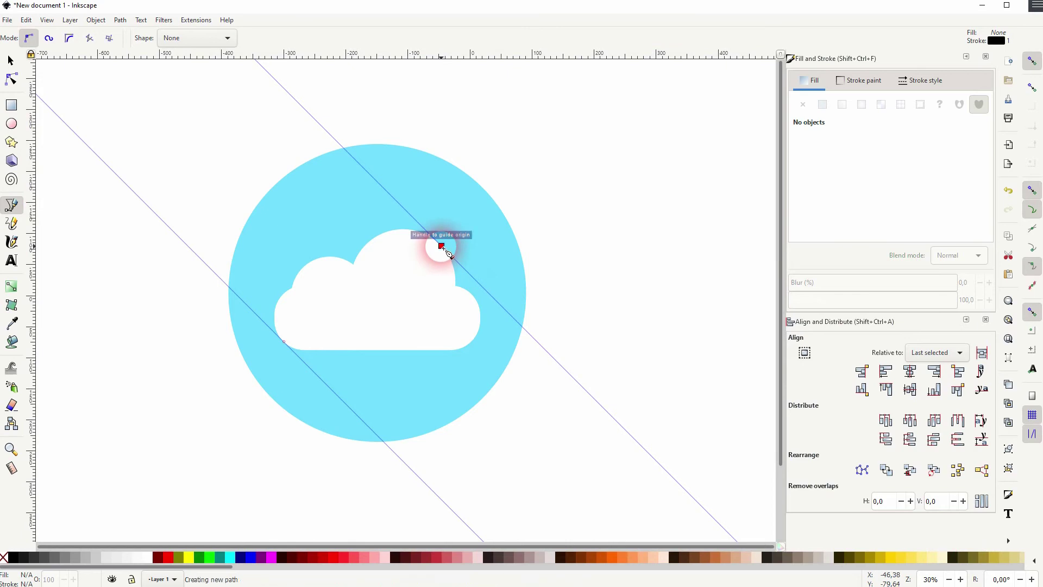
{"action": "left_click", "coordinate": [603, 408]}
{"action": "left_click", "coordinate": [450, 505]}
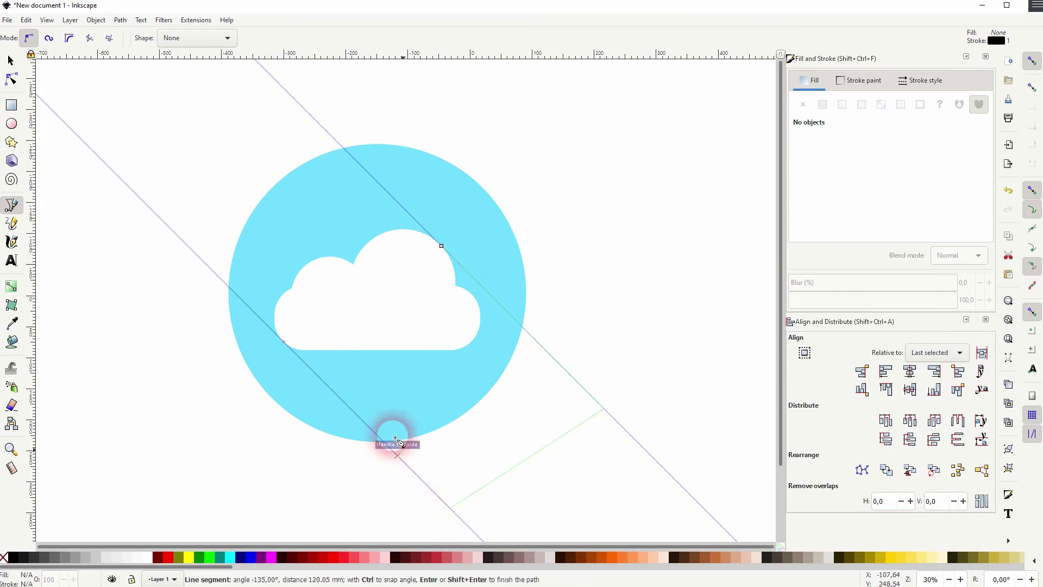
{"action": "left_click", "coordinate": [285, 342]}
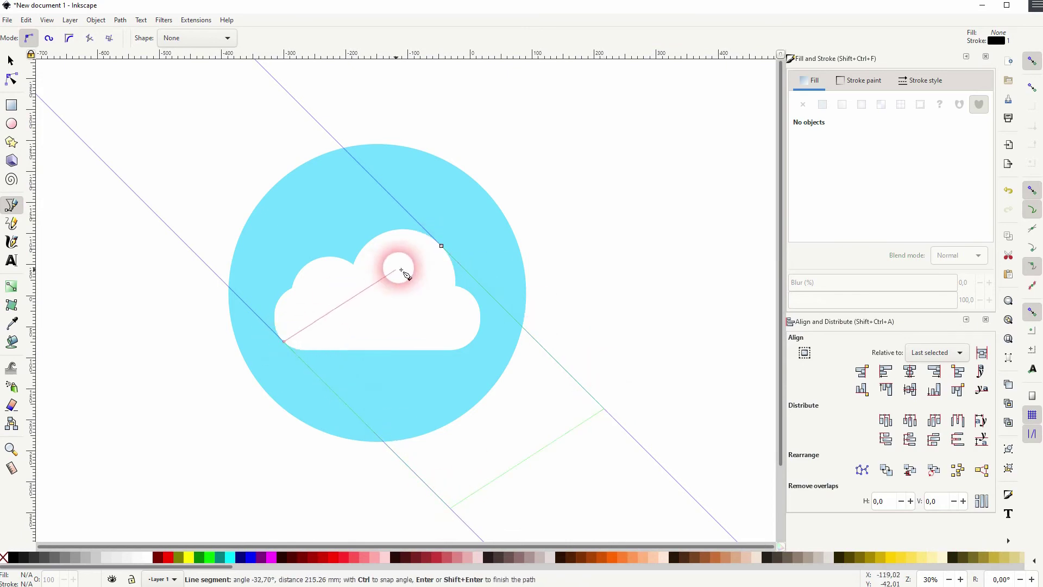
{"action": "left_click", "coordinate": [441, 246]}
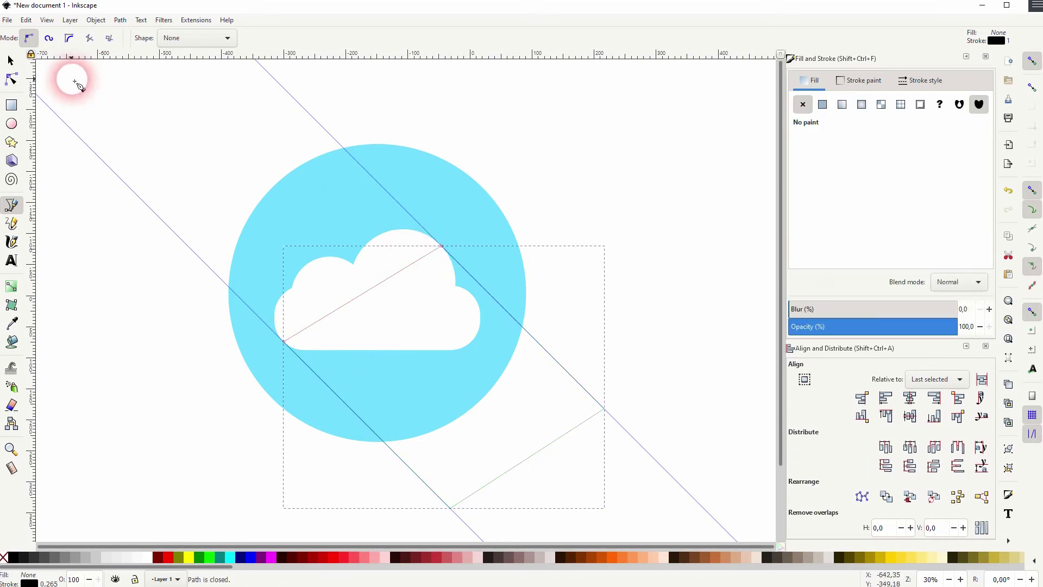
- Give the shadow no stroke and a black fill, and lower it one step below the cloud
{"action": "left_click", "coordinate": [11, 60]}
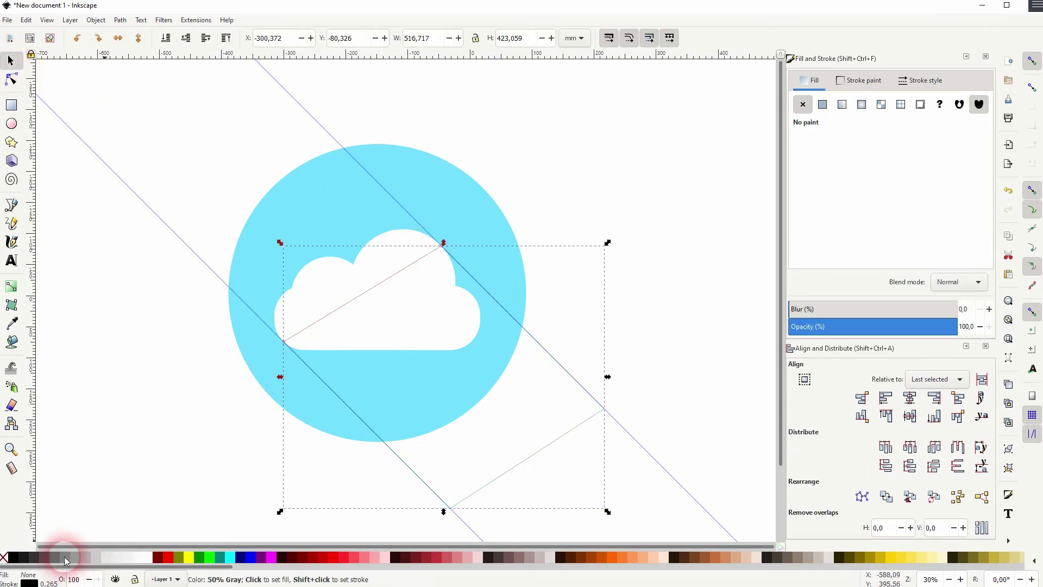
{"action": "left_click", "coordinate": [4, 560], "text": "shift"}
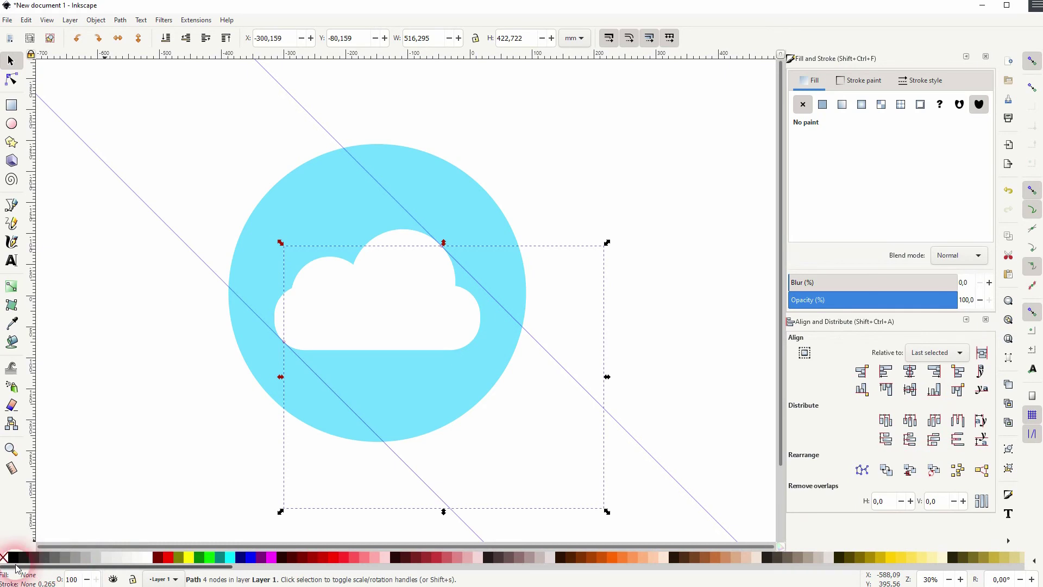
{"action": "left_click", "coordinate": [13, 557]}
{"action": "left_click", "coordinate": [481, 423]}
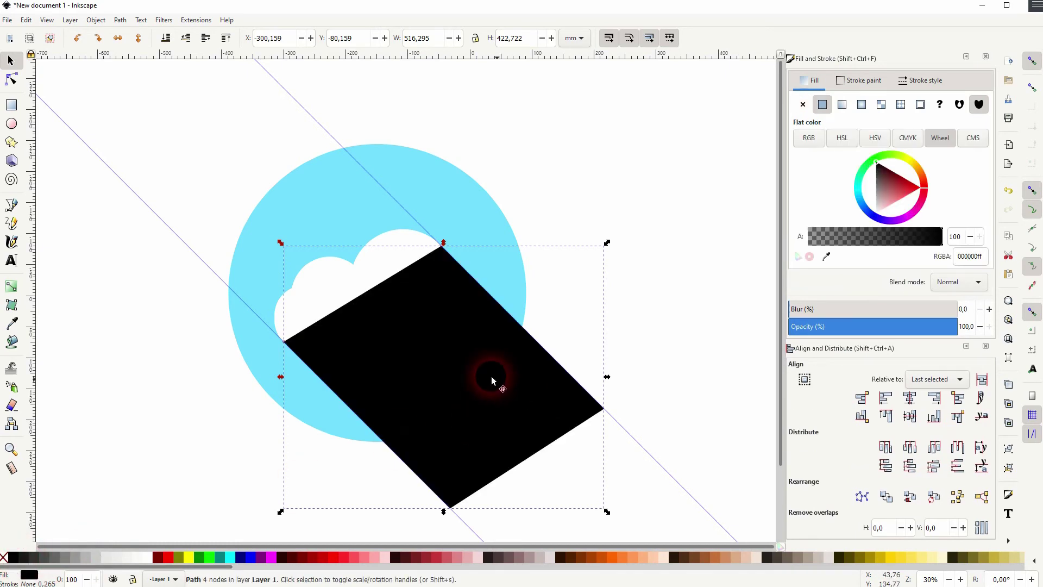
{"action": "left_click", "coordinate": [186, 37]}
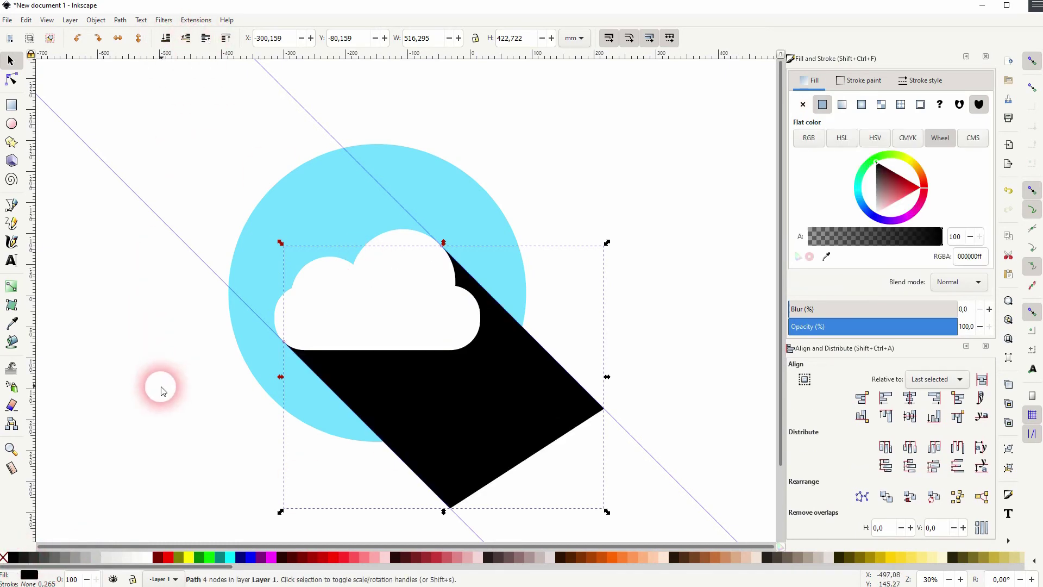
{"action": "left_click", "coordinate": [136, 407]}
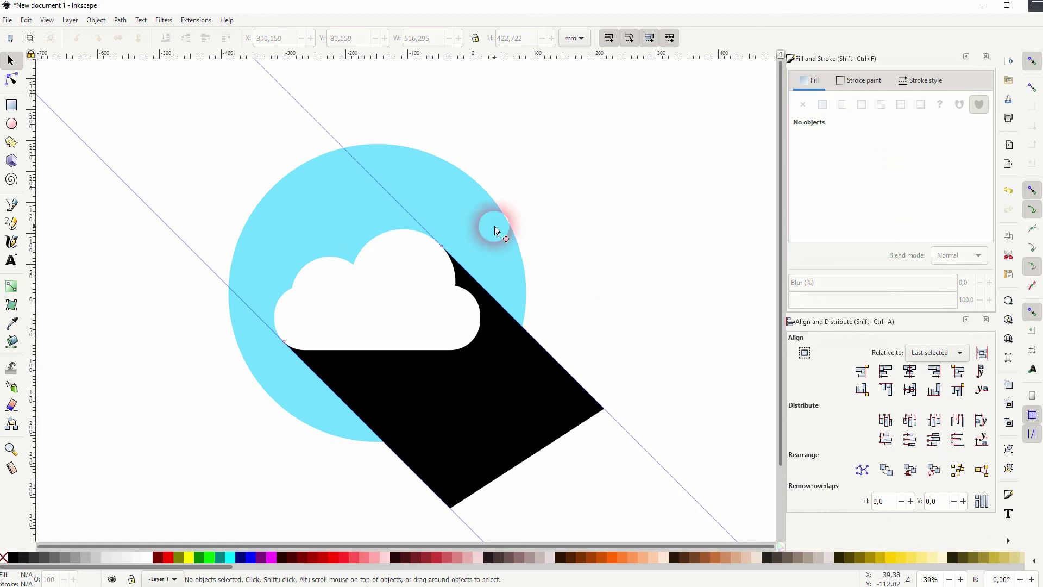
{"action": "left_click", "coordinate": [481, 229]}
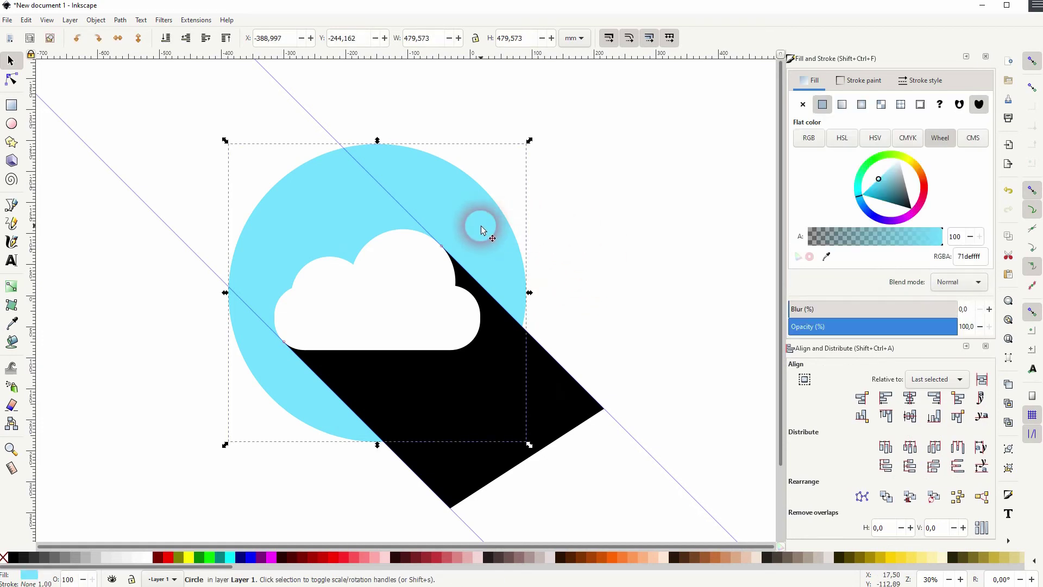
- Duplicate the sky-blue circle and drag the copy off to the left of the icon
{"action": "right_click", "coordinate": [459, 205]}
{"action": "left_click", "coordinate": [516, 272]}
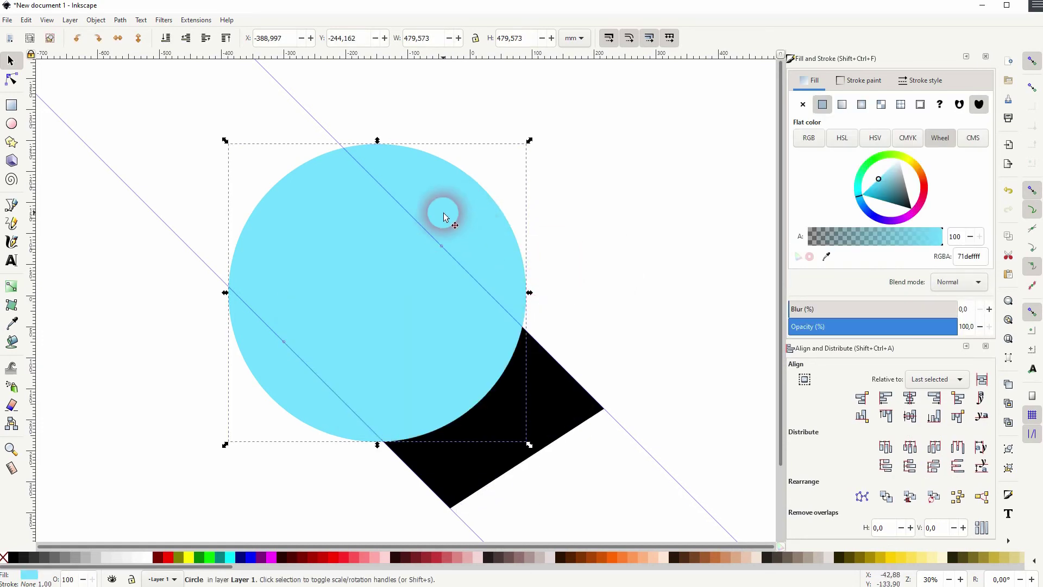
{"action": "scroll", "coordinate": [443, 213], "scroll_direction": "down", "scroll_amount": 2}
{"action": "left_click_drag", "start_coordinate": [444, 213], "coordinate": [239, 212]}
{"action": "scroll", "coordinate": [373, 244], "scroll_direction": "up", "scroll_amount": 1}
{"action": "scroll", "coordinate": [373, 245], "scroll_direction": "up", "scroll_amount": 1}
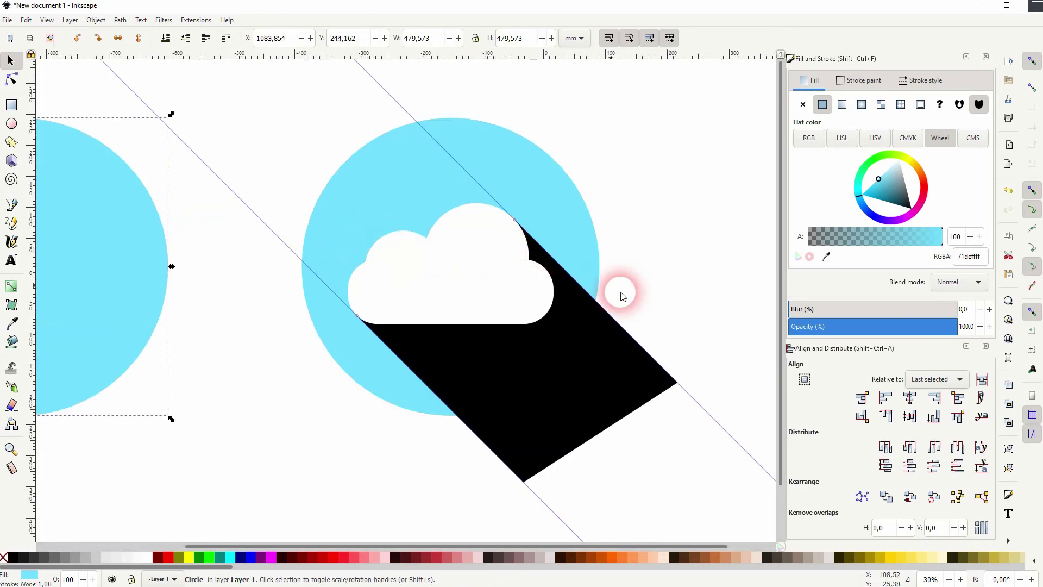
{"action": "left_click", "coordinate": [652, 344]}
- Divide the original blue circle along the black shadow shape with Path > Division
{"action": "left_click", "coordinate": [586, 365]}
{"action": "left_click", "coordinate": [514, 163], "text": "shift"}
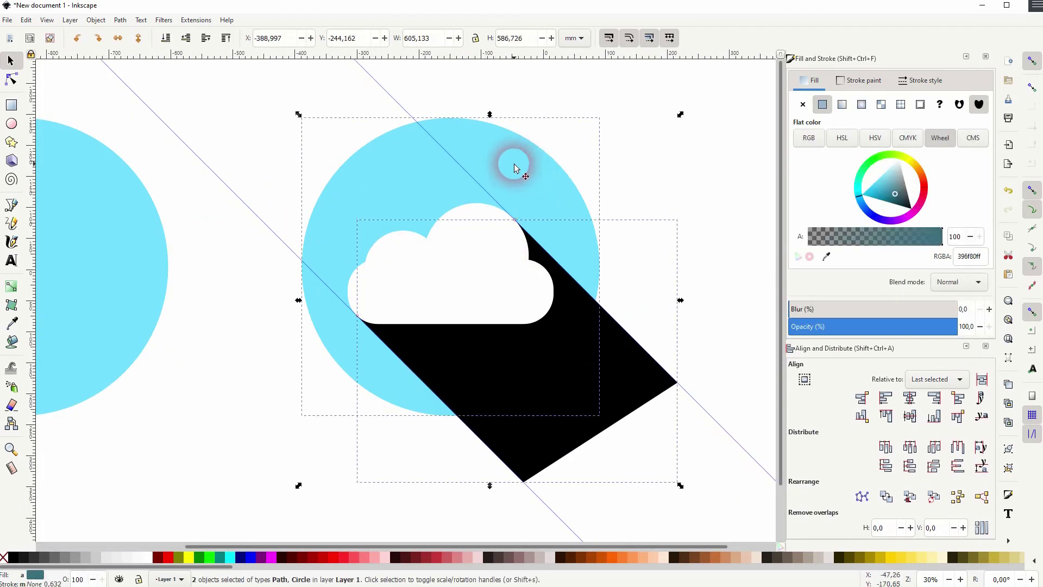
{"action": "left_click", "coordinate": [122, 20]}
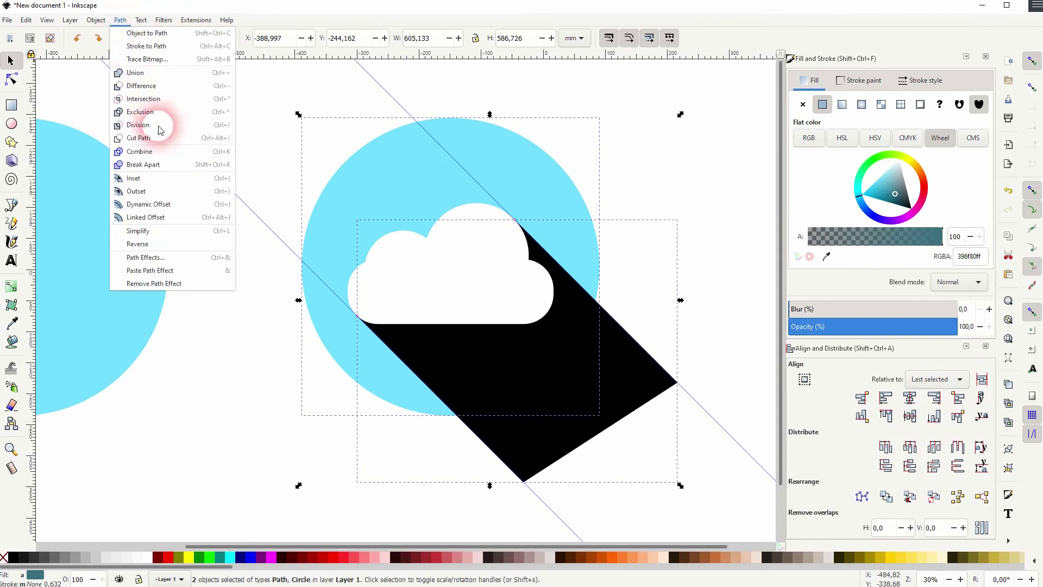
{"action": "left_click", "coordinate": [139, 125]}
{"action": "left_click", "coordinate": [243, 458]}
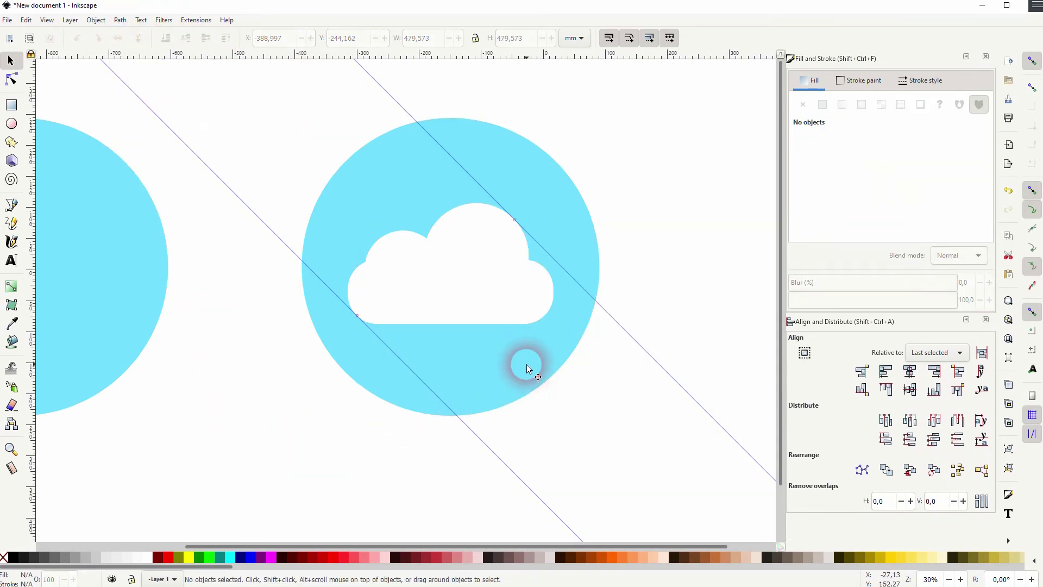
- Fill the circle piece below the cloud with solid black
{"action": "left_click", "coordinate": [526, 364]}
{"action": "left_click", "coordinate": [16, 562]}
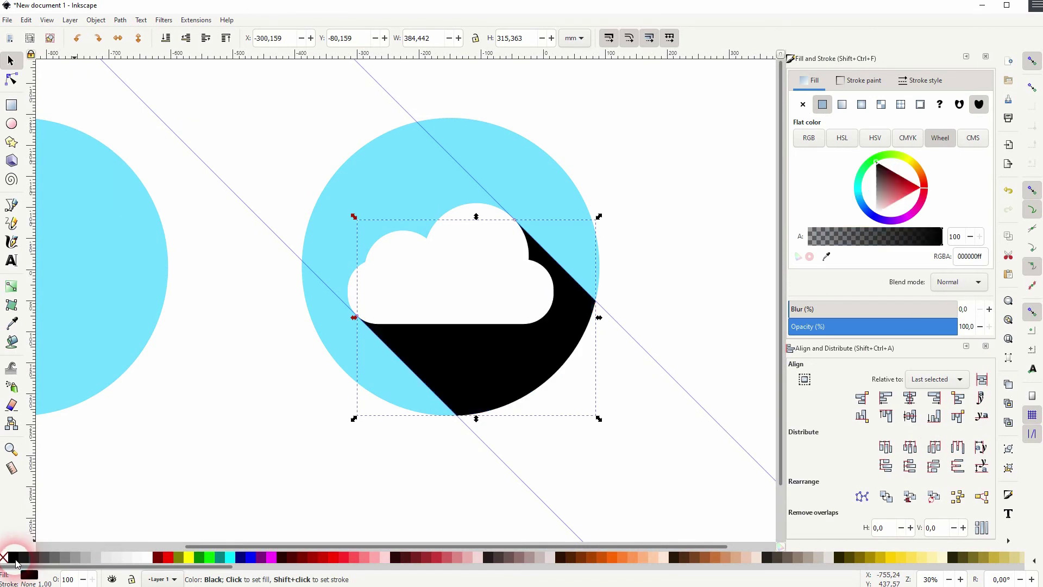
{"action": "left_click", "coordinate": [262, 492]}
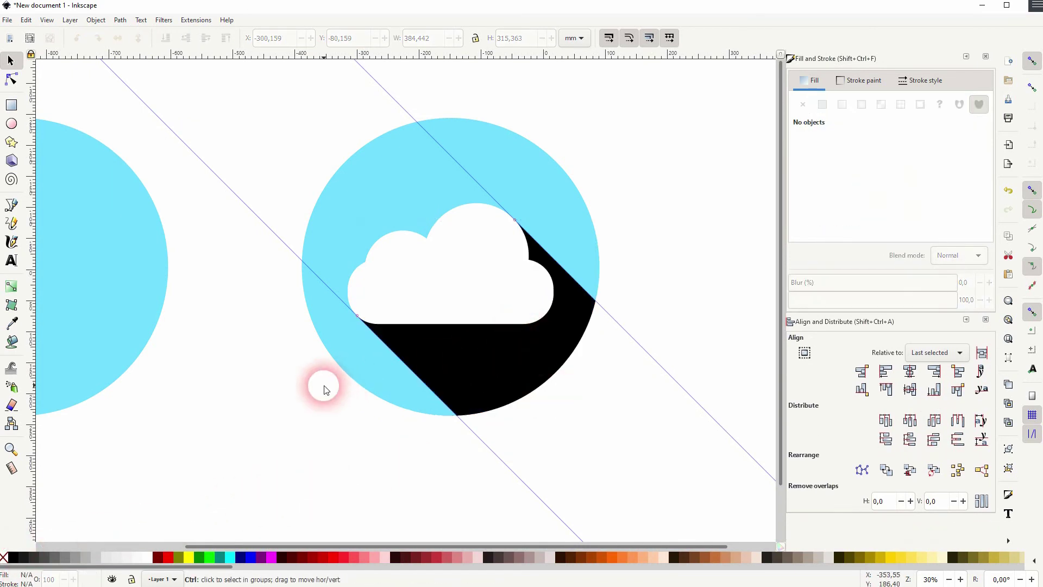
- Move the spare blue circle onto the cloud circle and lower it to the bottom
{"action": "scroll", "coordinate": [321, 386], "scroll_direction": "down", "scroll_amount": 1}
{"action": "left_click", "coordinate": [135, 297]}
{"action": "left_click_drag", "start_coordinate": [135, 293], "coordinate": [442, 293]}
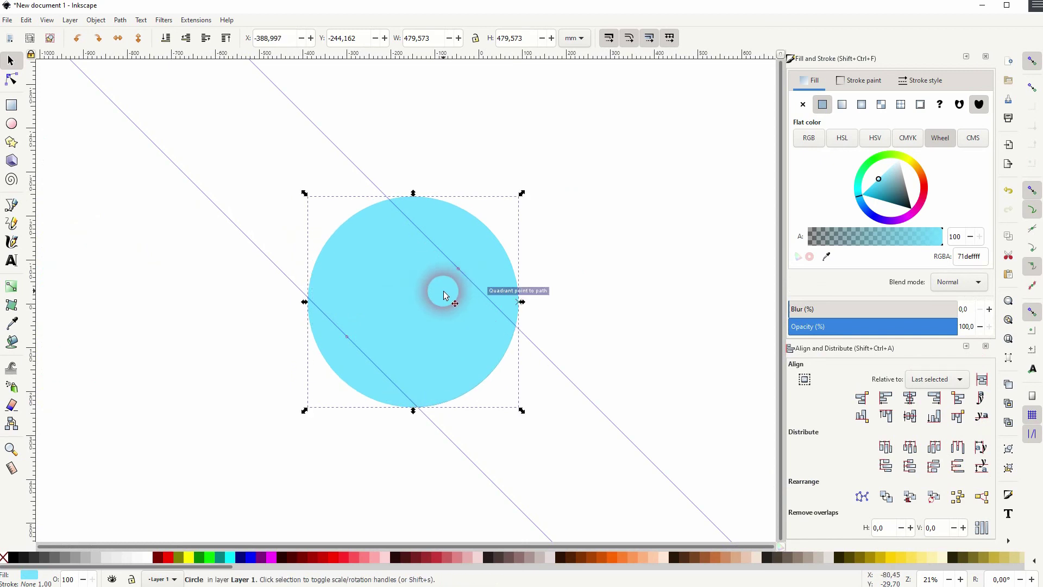
{"action": "left_click", "coordinate": [165, 38]}
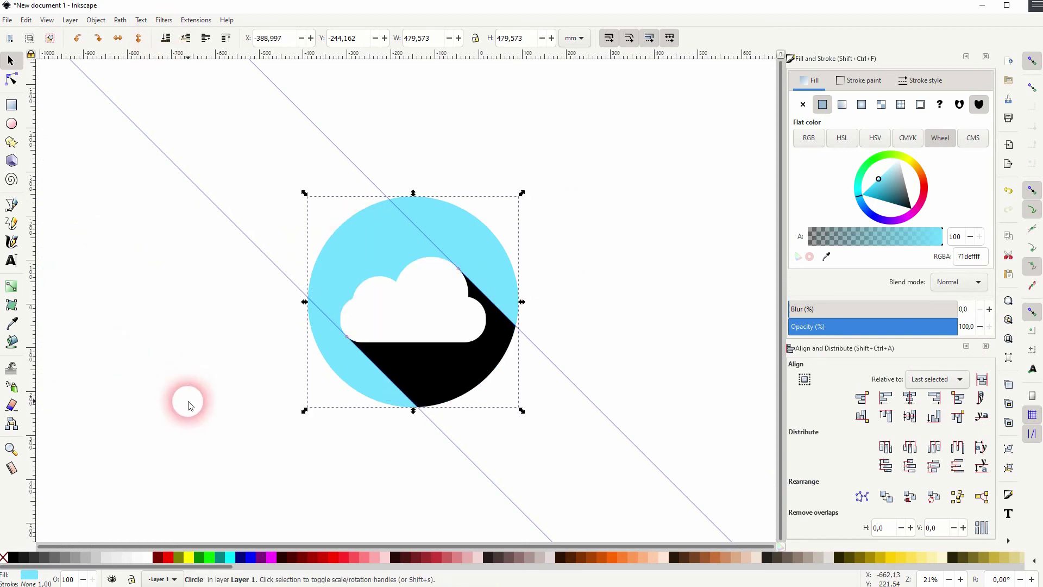
{"action": "left_click", "coordinate": [442, 371]}
- Move the black shadow off the circle, then undo the move
{"action": "left_click", "coordinate": [451, 367]}
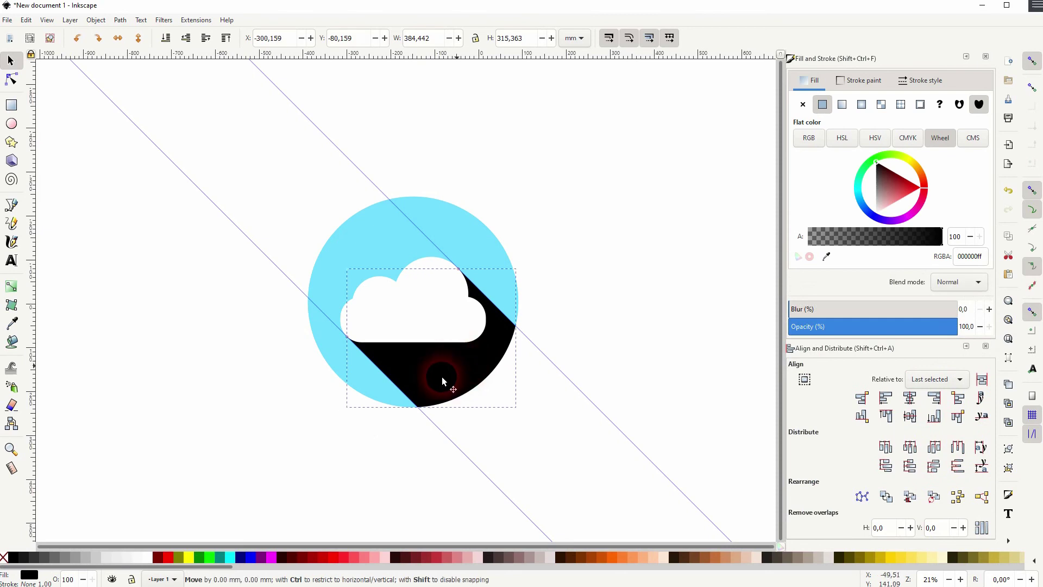
{"action": "left_click_drag", "start_coordinate": [442, 376], "coordinate": [219, 413]}
{"action": "key", "text": "ctrl+z"}
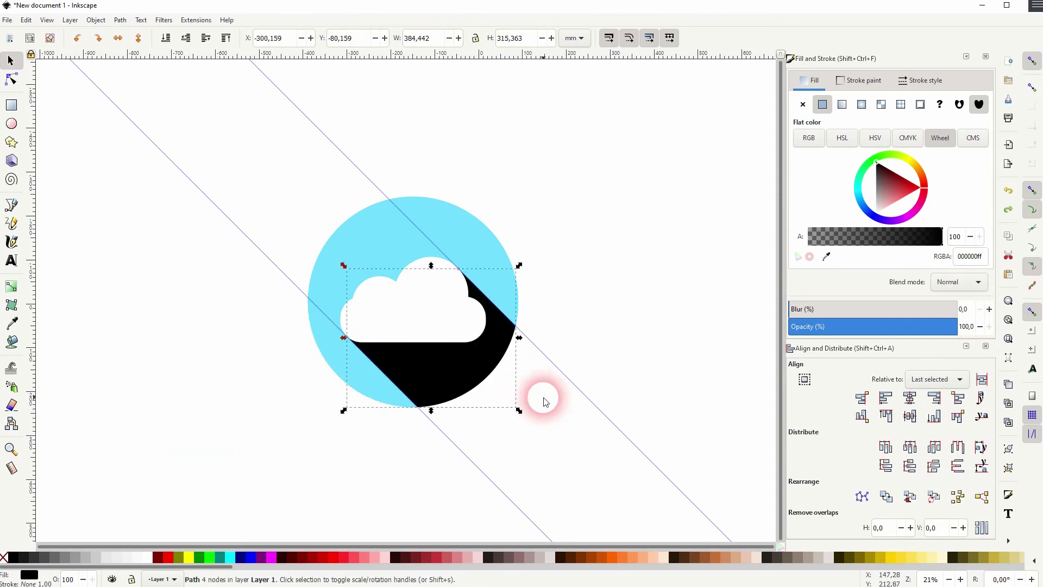
- Give the long shadow about 24% opacity and an 80% Gray (333333) fill
{"action": "left_click_drag", "start_coordinate": [876, 326], "coordinate": [840, 332]}
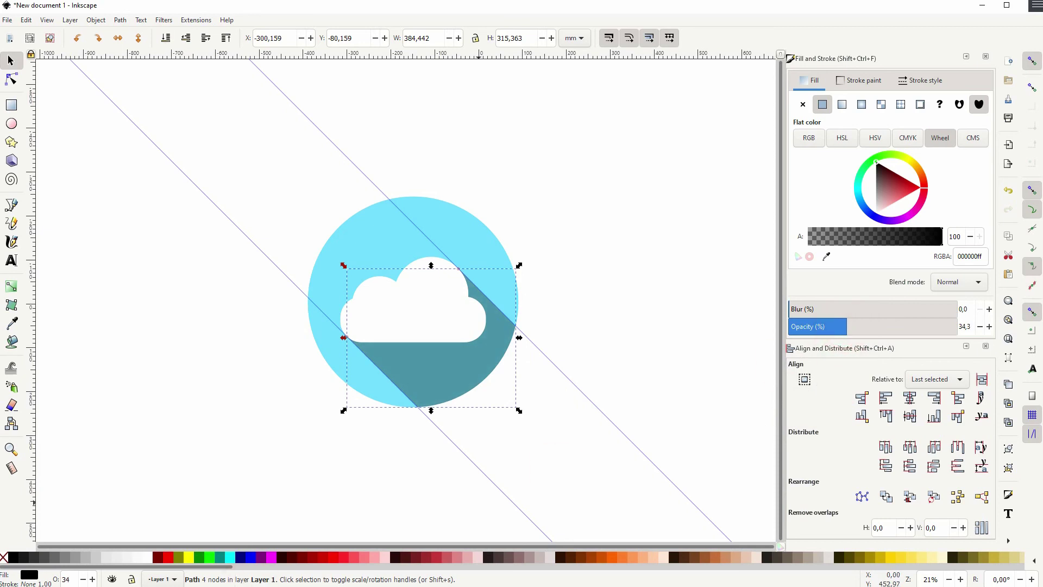
{"action": "left_click", "coordinate": [34, 558]}
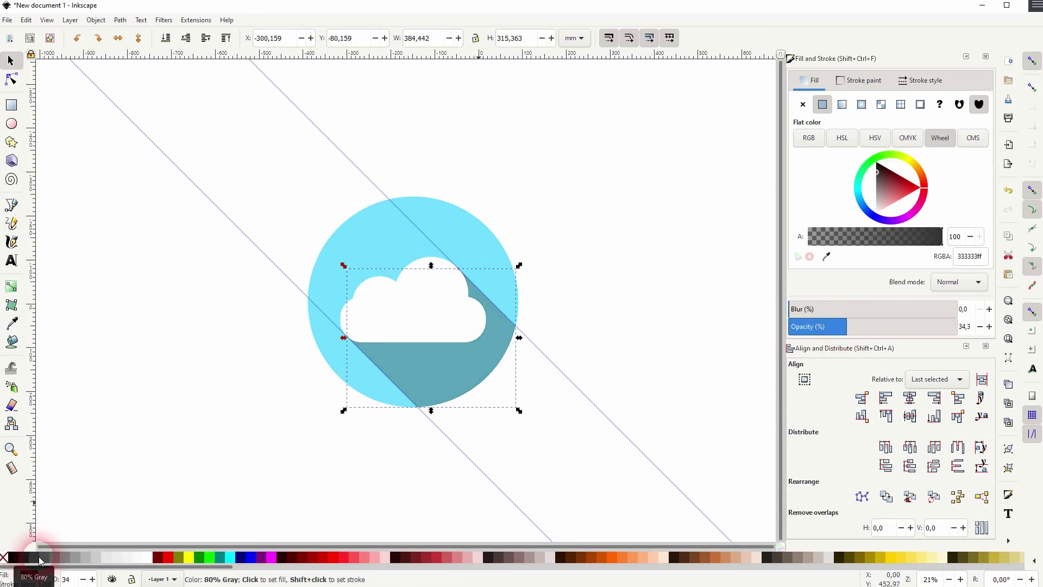
{"action": "left_click", "coordinate": [48, 560]}
{"action": "left_click_drag", "start_coordinate": [891, 324], "coordinate": [828, 328]}
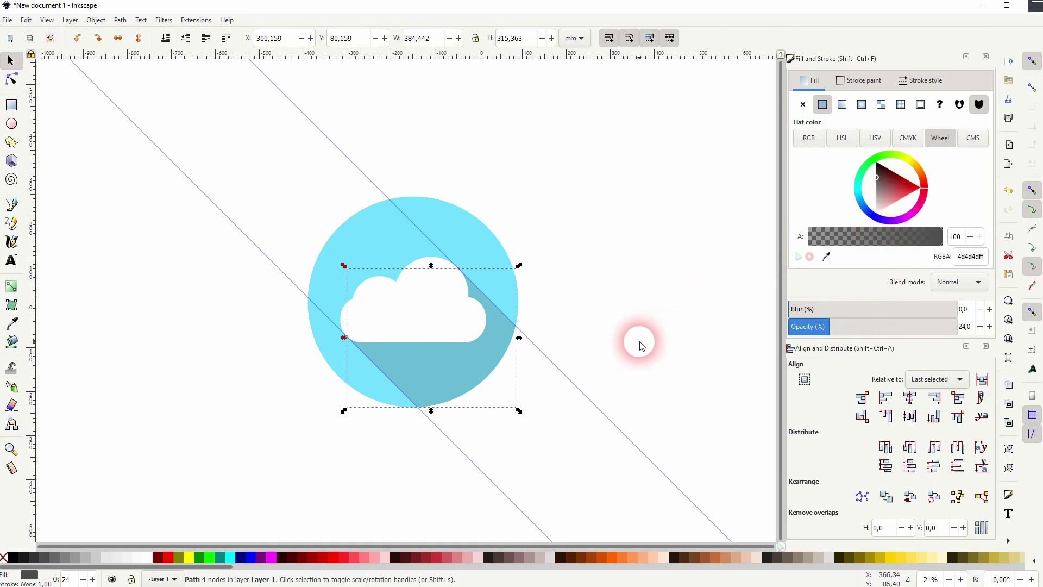
{"action": "left_click", "coordinate": [70, 555]}
{"action": "left_click", "coordinate": [91, 552]}
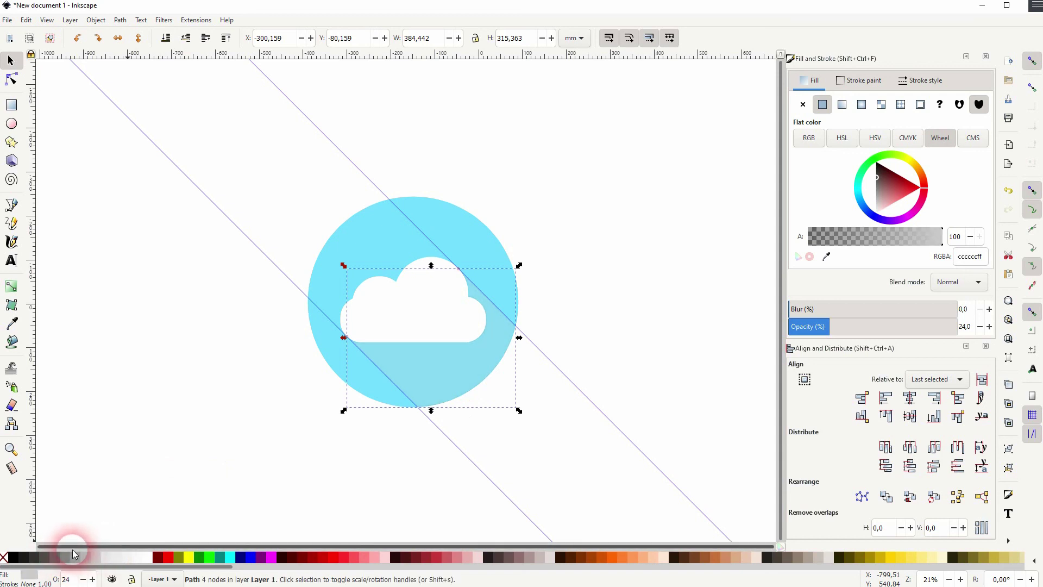
{"action": "left_click", "coordinate": [49, 555]}
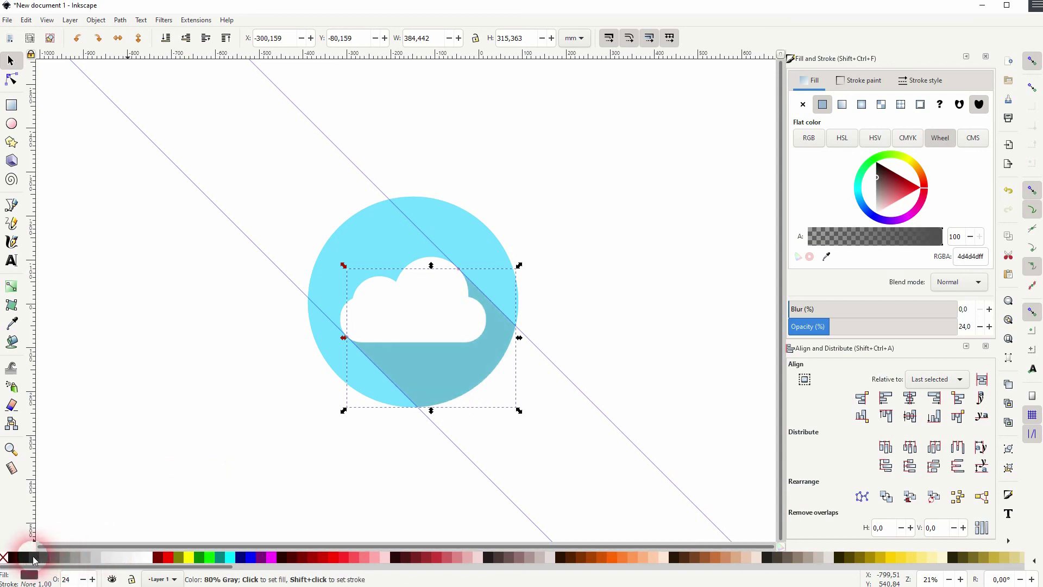
{"action": "left_click", "coordinate": [38, 555]}
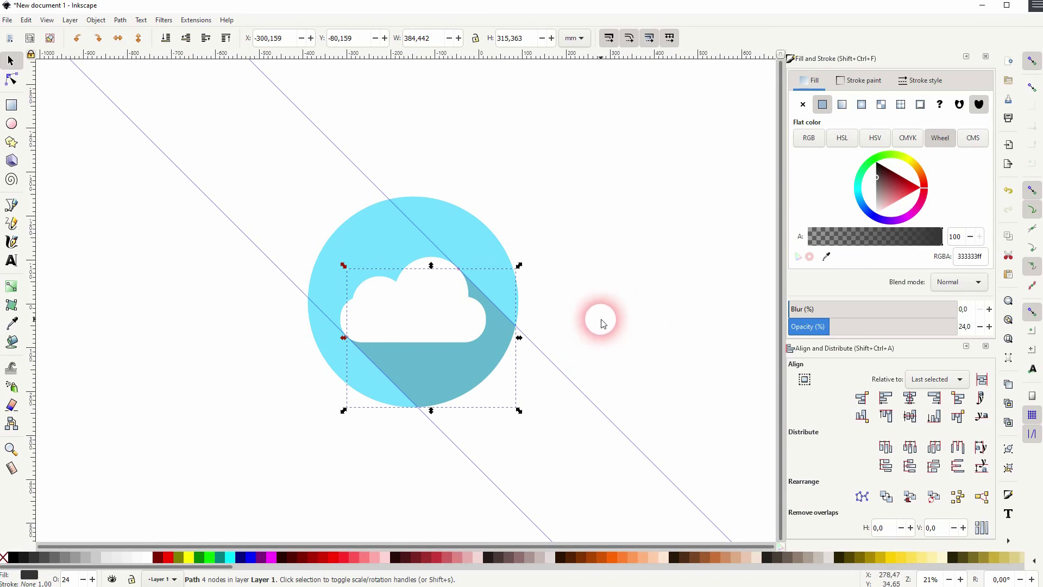
{"action": "left_click", "coordinate": [631, 311]}
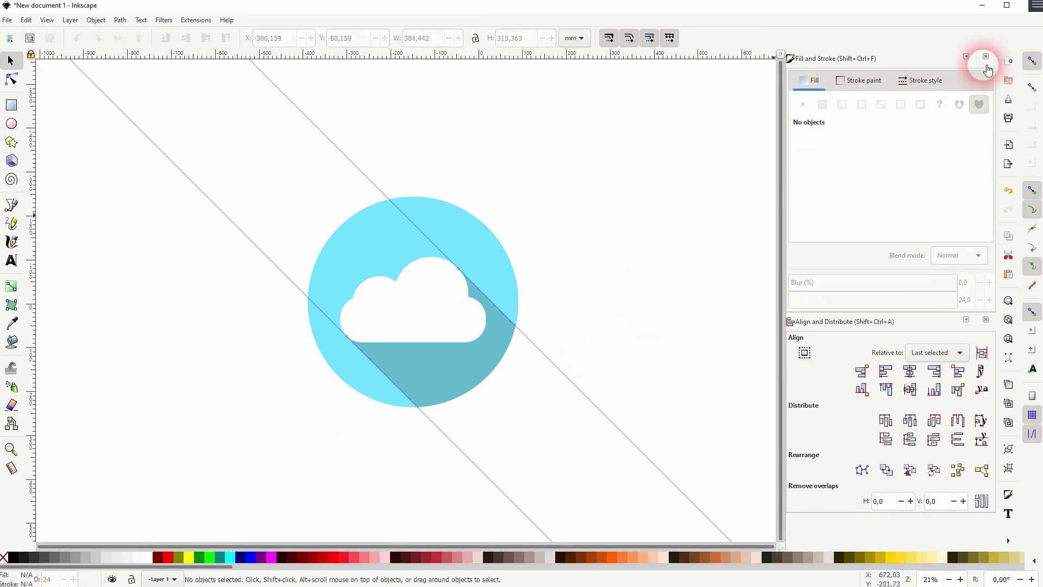
- Close the Fill and Stroke and Align panels, then delete all guides in Document Properties
{"action": "left_click", "coordinate": [986, 57]}
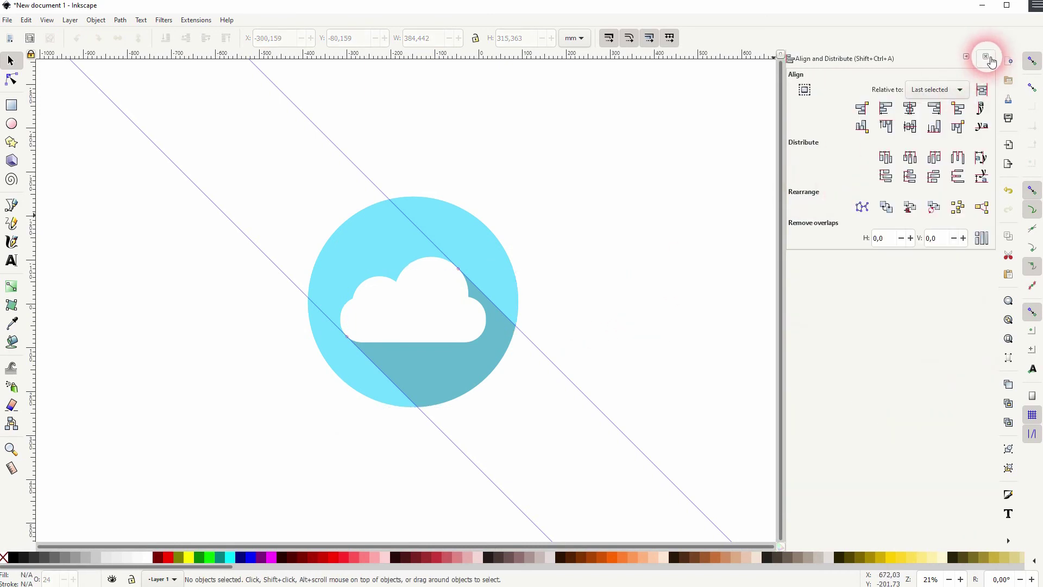
{"action": "left_click", "coordinate": [985, 57]}
{"action": "left_click", "coordinate": [8, 20]}
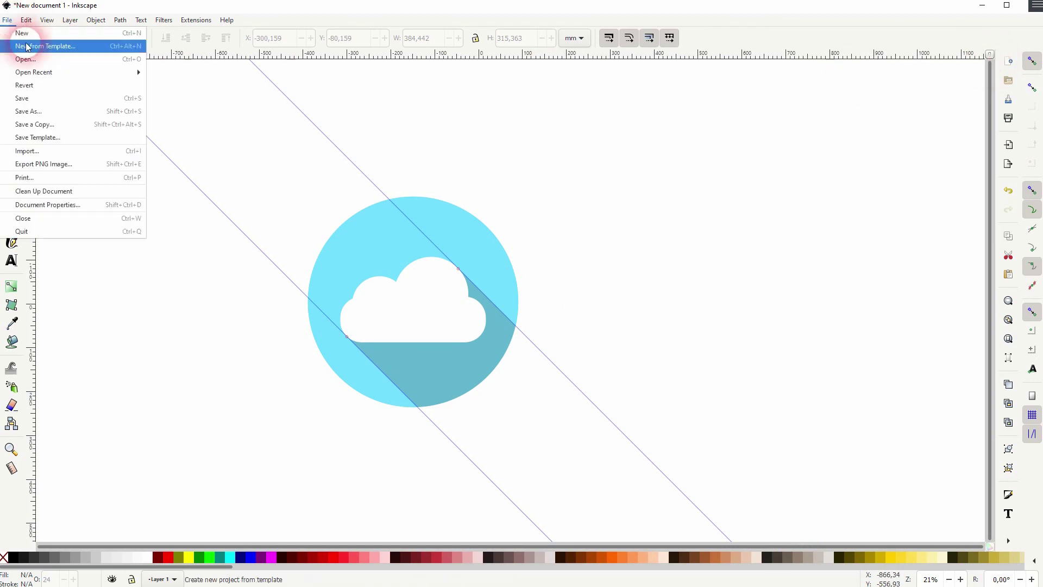
{"action": "left_click", "coordinate": [93, 205]}
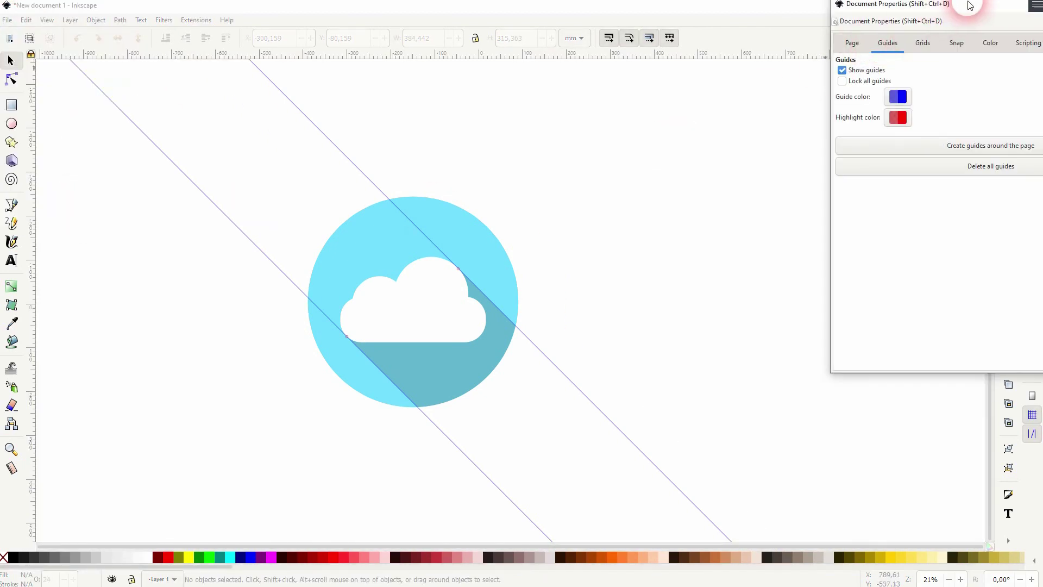
{"action": "left_click_drag", "start_coordinate": [968, 7], "coordinate": [697, 133]}
{"action": "left_click", "coordinate": [574, 168]}
{"action": "left_click", "coordinate": [609, 169]}
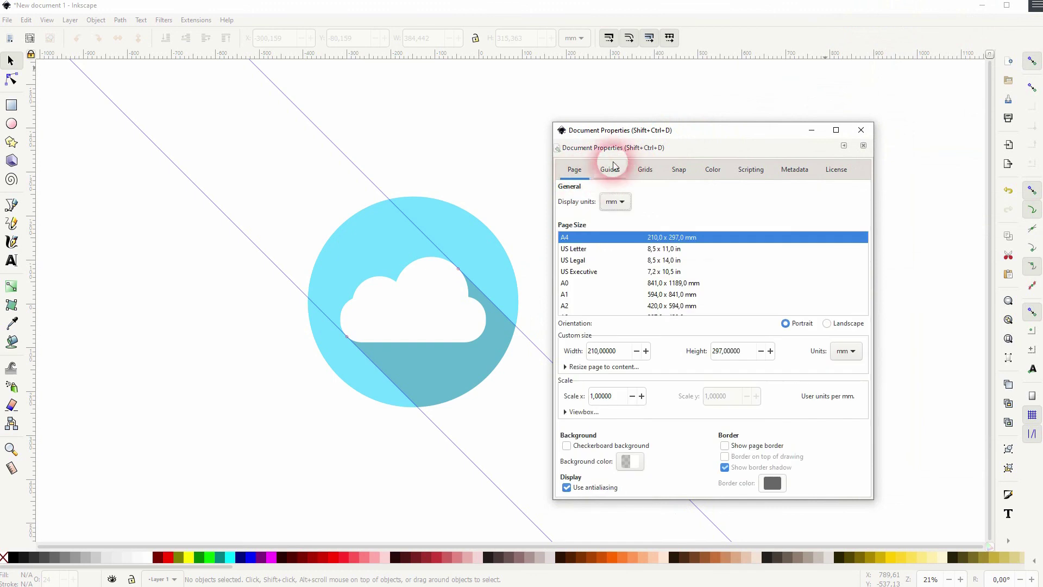
{"action": "left_click", "coordinate": [726, 254]}
{"action": "left_click", "coordinate": [750, 292]}
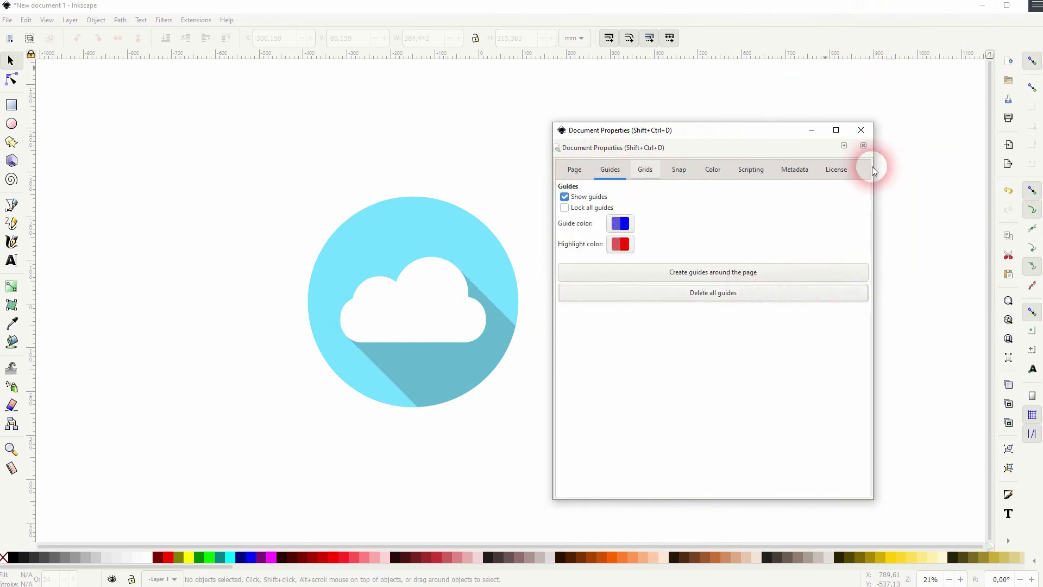
{"action": "left_click", "coordinate": [861, 130]}
- Select the circles, cloud and shadow together and group them into one object
{"action": "left_click_drag", "start_coordinate": [233, 438], "coordinate": [668, 145]}
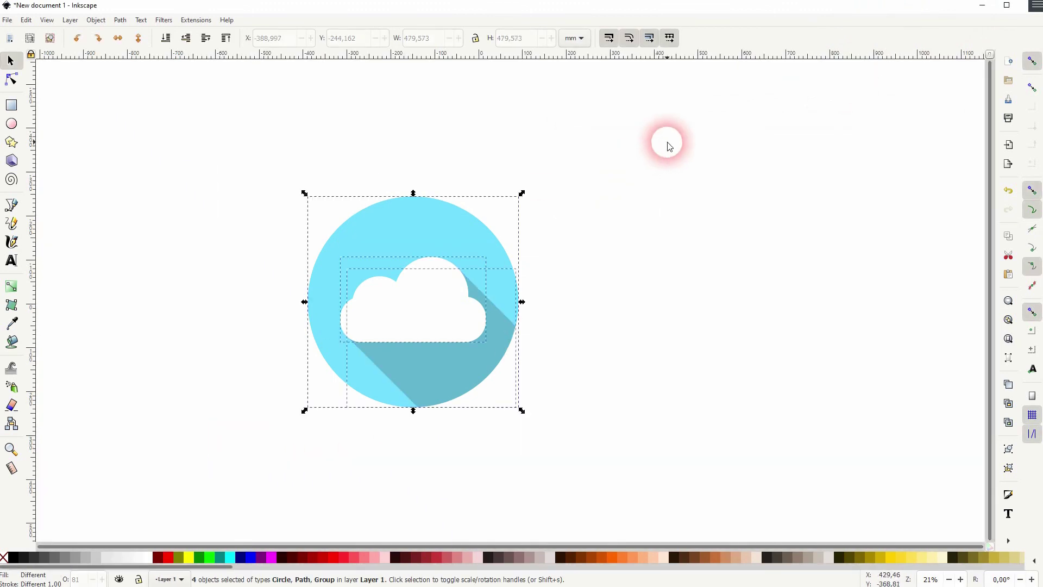
{"action": "left_click", "coordinate": [96, 20]}
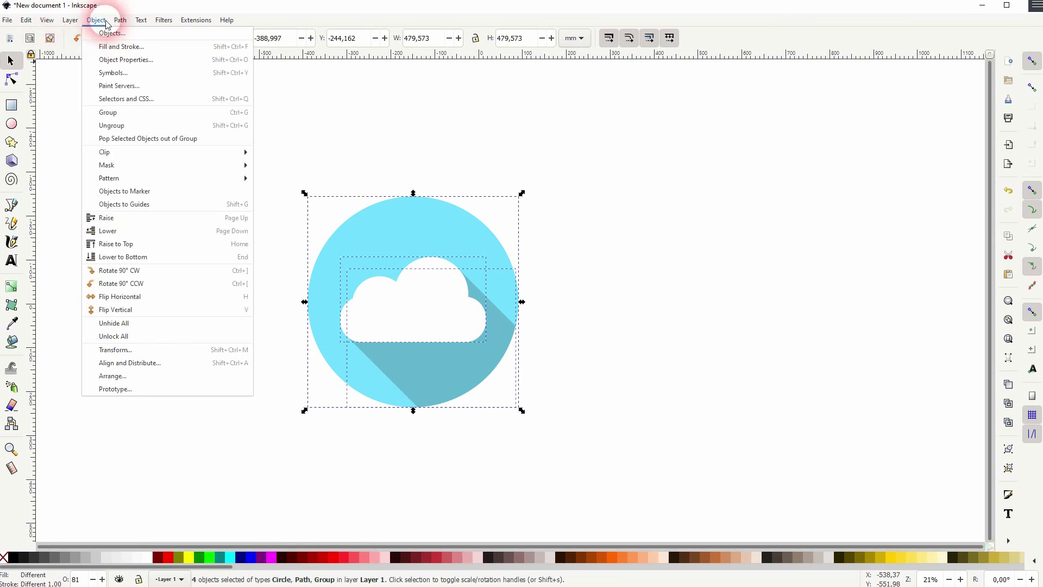
{"action": "left_click", "coordinate": [134, 108]}
{"action": "left_click", "coordinate": [605, 259]}
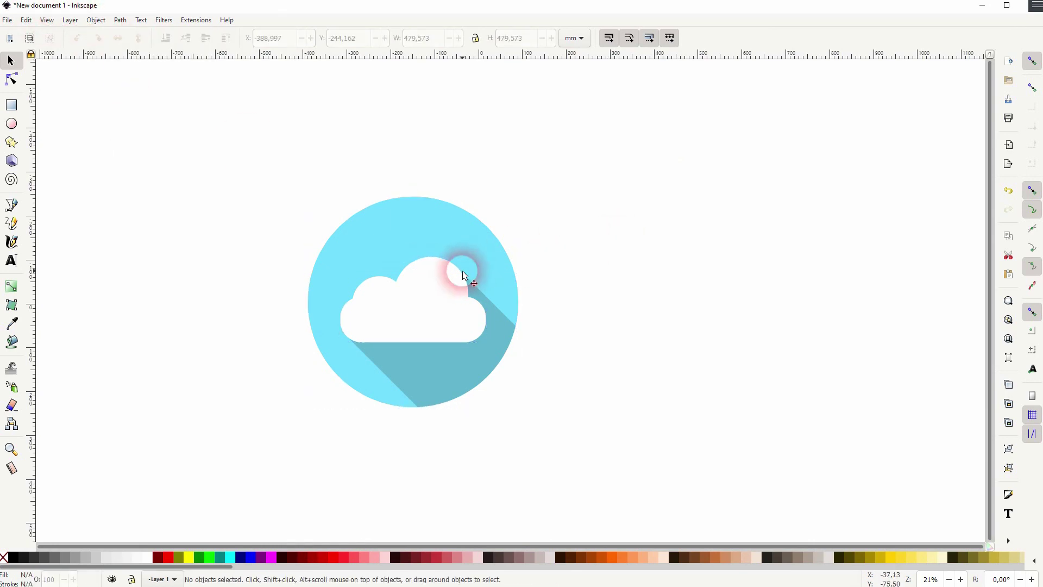